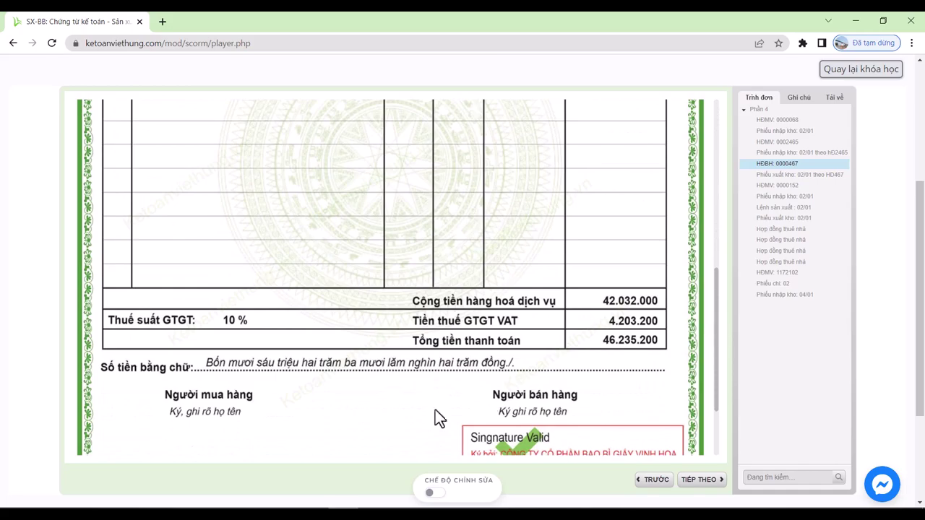
Review the revenue posting notes in Excel, then examine sales invoice 0000467 and its warehouse delivery slip in the course player.
{"action": "key", "text": "alt+Tab"}
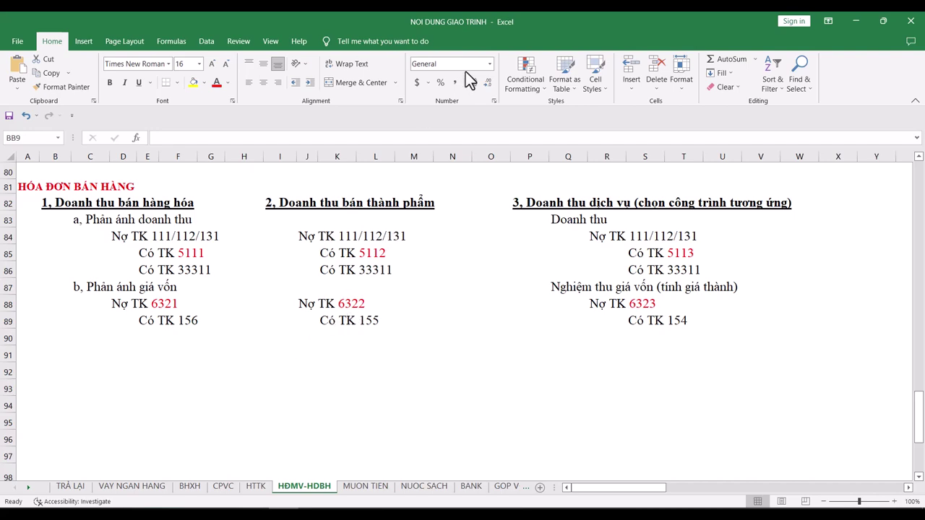
{"action": "key", "text": "alt+Tab"}
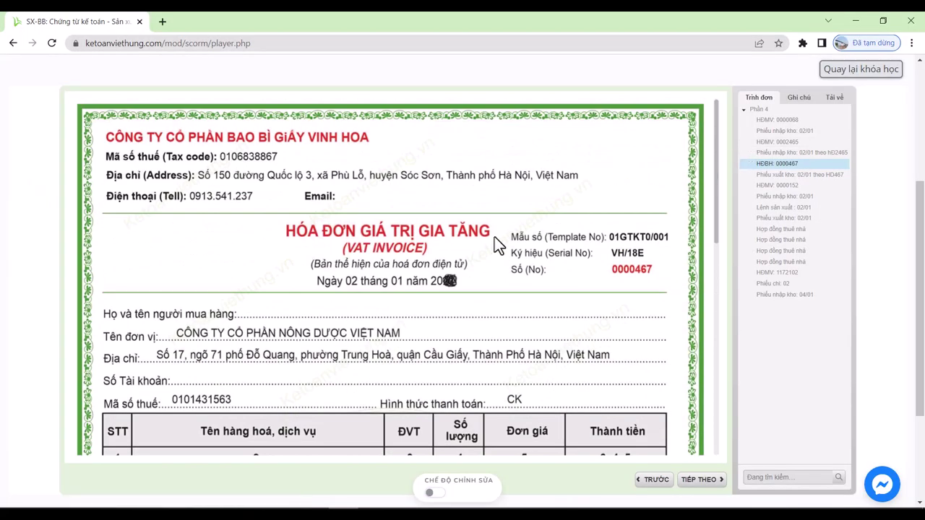
{"action": "left_click", "coordinate": [786, 176]}
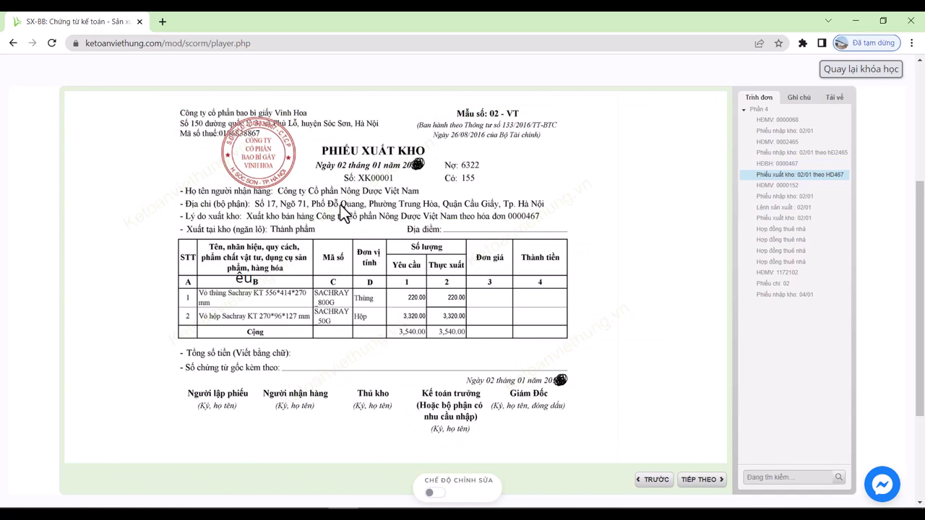
{"action": "left_click", "coordinate": [790, 164]}
{"action": "scroll", "coordinate": [723, 195], "scroll_direction": "down", "scroll_amount": 1}
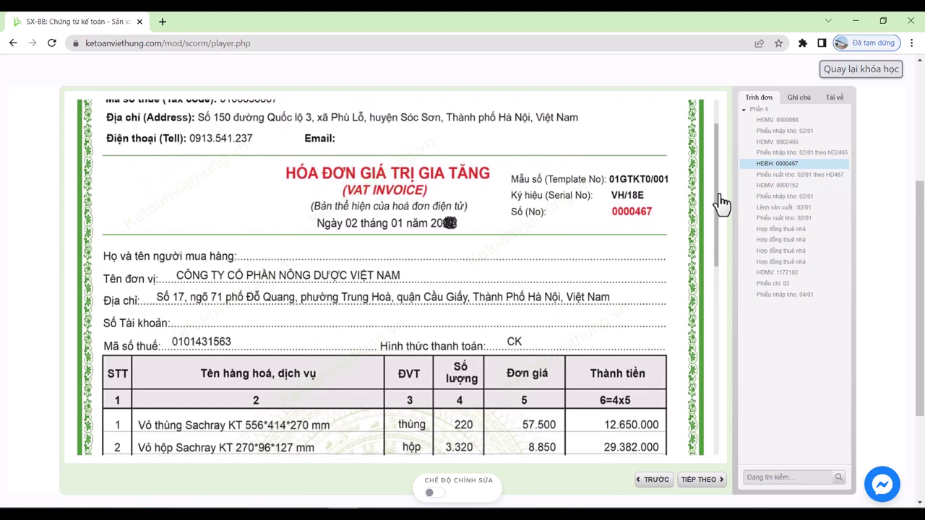
{"action": "left_click_drag", "start_coordinate": [722, 205], "coordinate": [730, 172]}
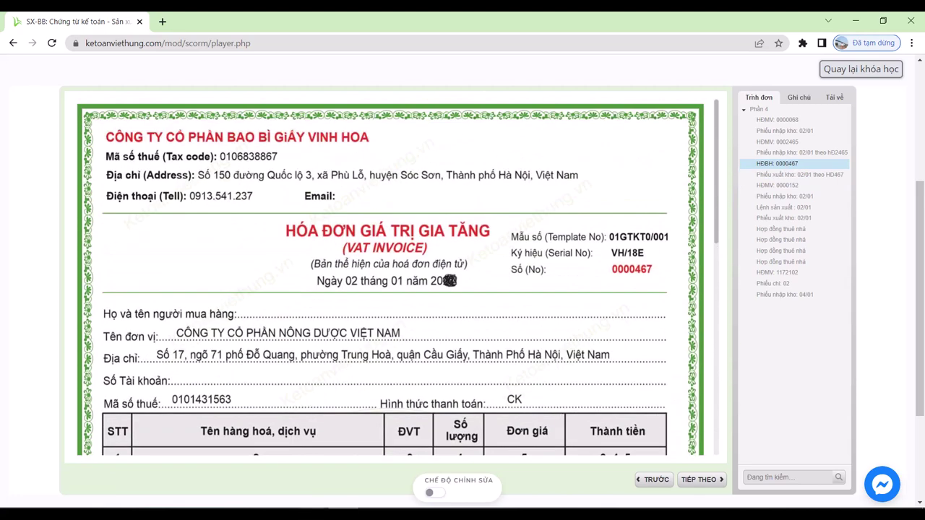
Switch to MISA SME and create a sales voucher of the type "1. Bán hàng hóa, dịch vụ trong nước".
{"action": "left_click", "coordinate": [385, 478]}
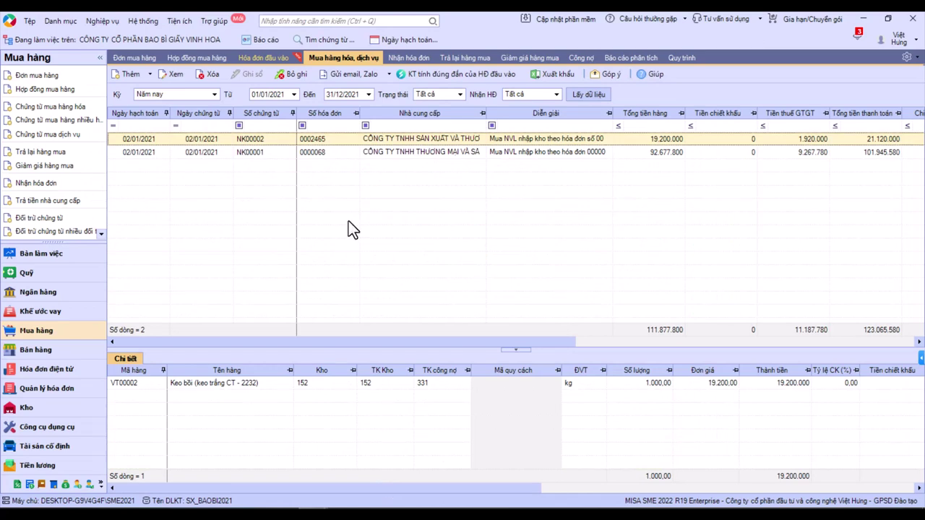
{"action": "left_click", "coordinate": [64, 353]}
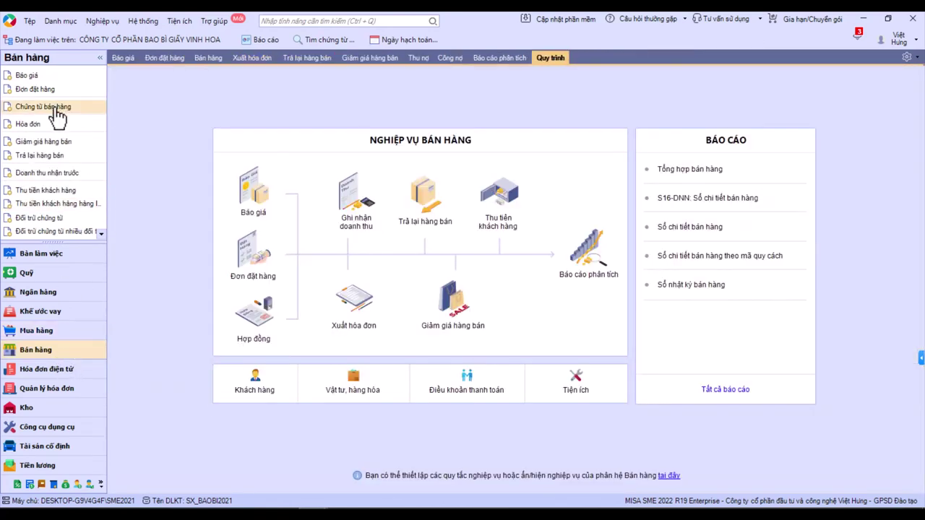
{"action": "left_click", "coordinate": [58, 108]}
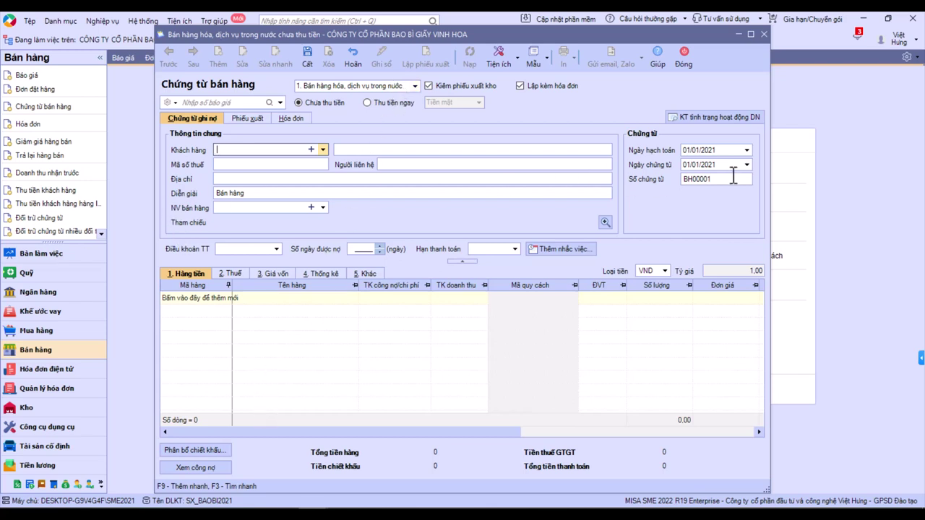
{"action": "left_click", "coordinate": [413, 86]}
{"action": "left_click", "coordinate": [401, 99]}
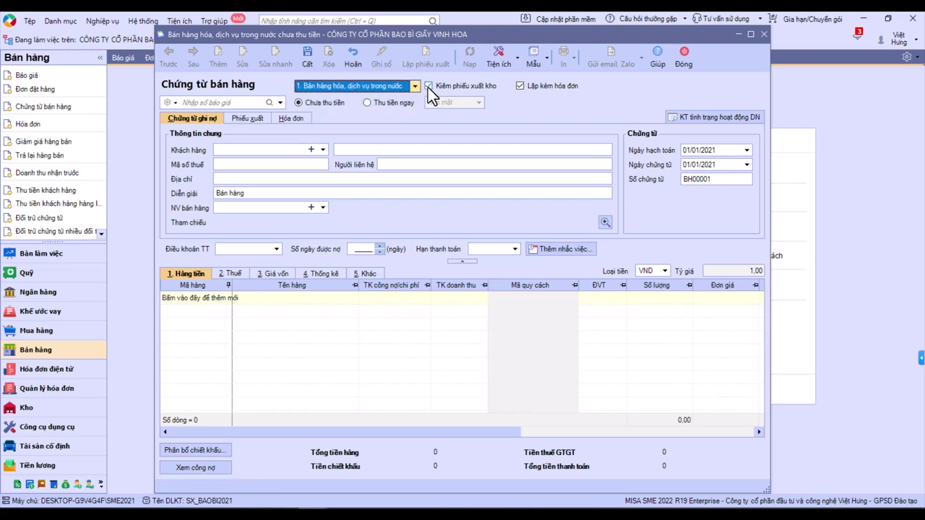
{"action": "left_click", "coordinate": [429, 86]}
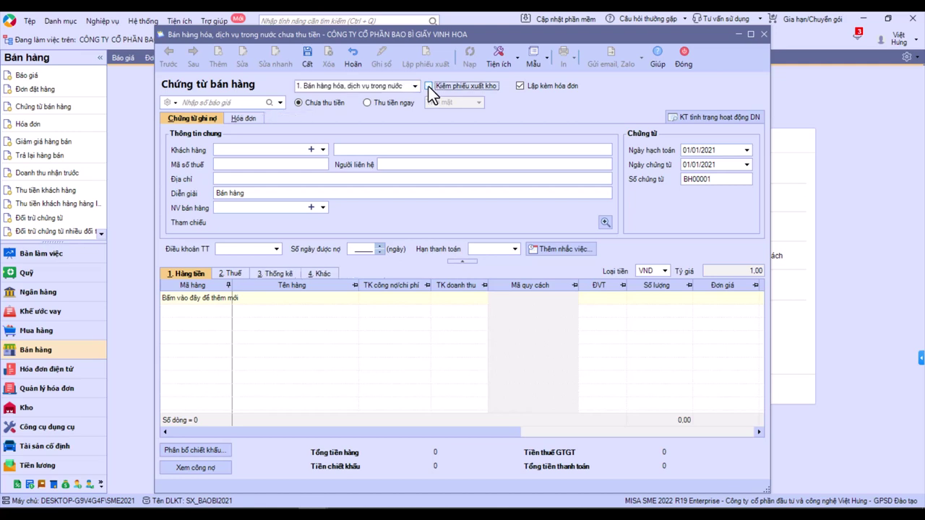
{"action": "left_click", "coordinate": [429, 86]}
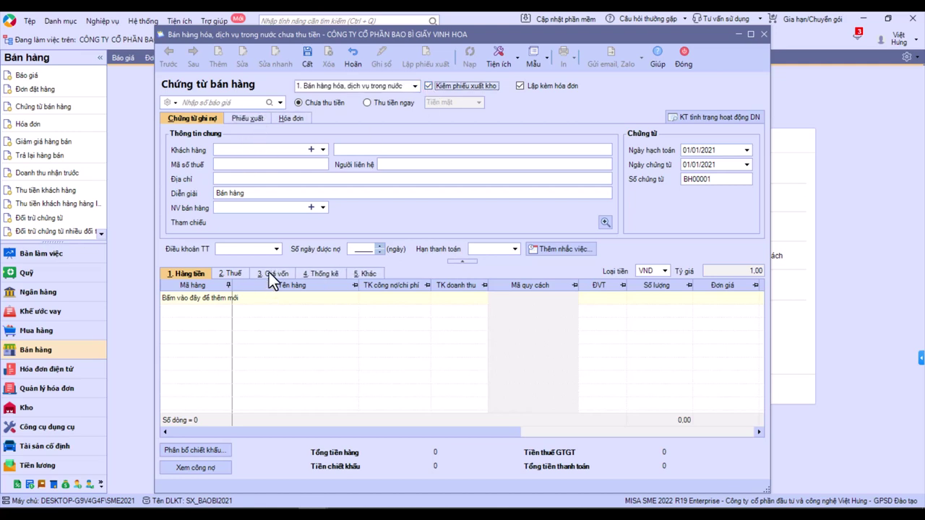
{"action": "left_click", "coordinate": [429, 86]}
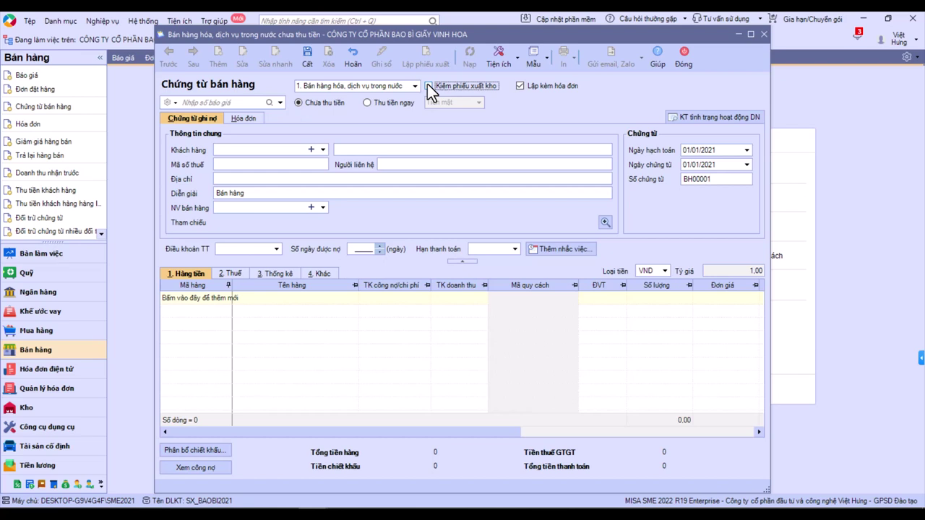
{"action": "left_click", "coordinate": [429, 86]}
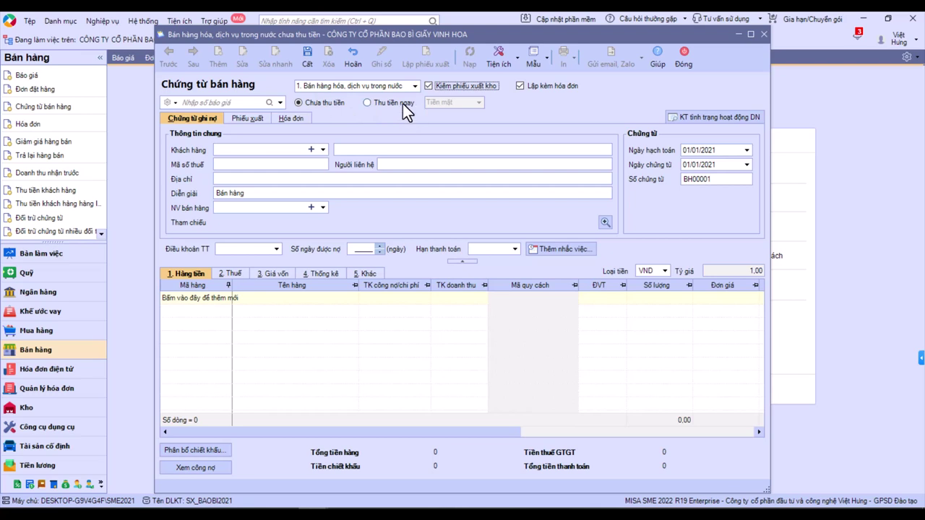
Look up the customer with "nông" and select CÔNG TY CỔ PHẦN NÔNG DƯỢC VIỆT NAM for the voucher.
{"action": "left_click", "coordinate": [251, 152]}
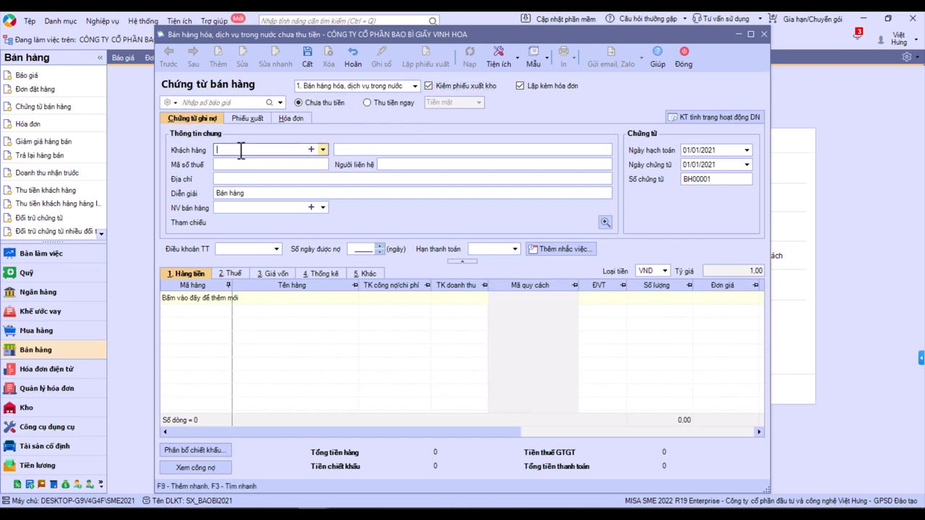
{"action": "key", "text": "alt+Tab"}
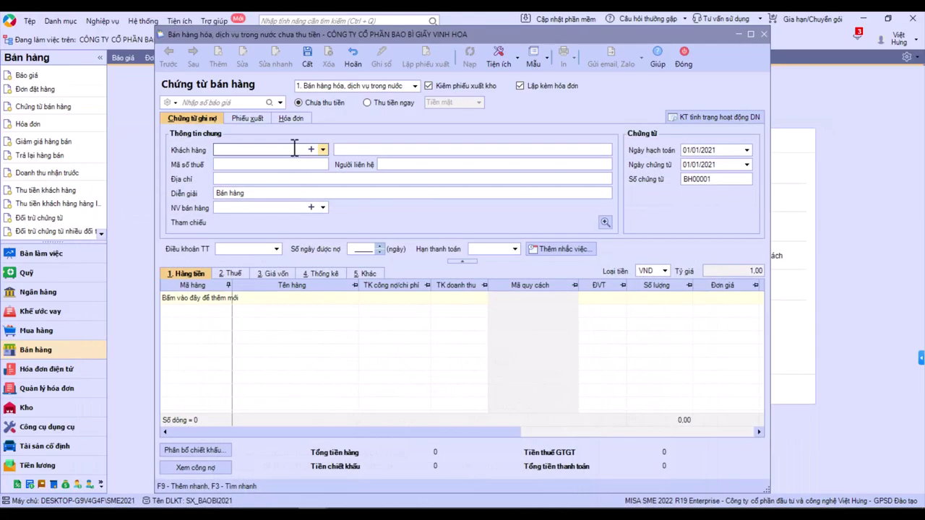
{"action": "key", "text": "alt+Tab"}
{"action": "type", "text": "nông"}
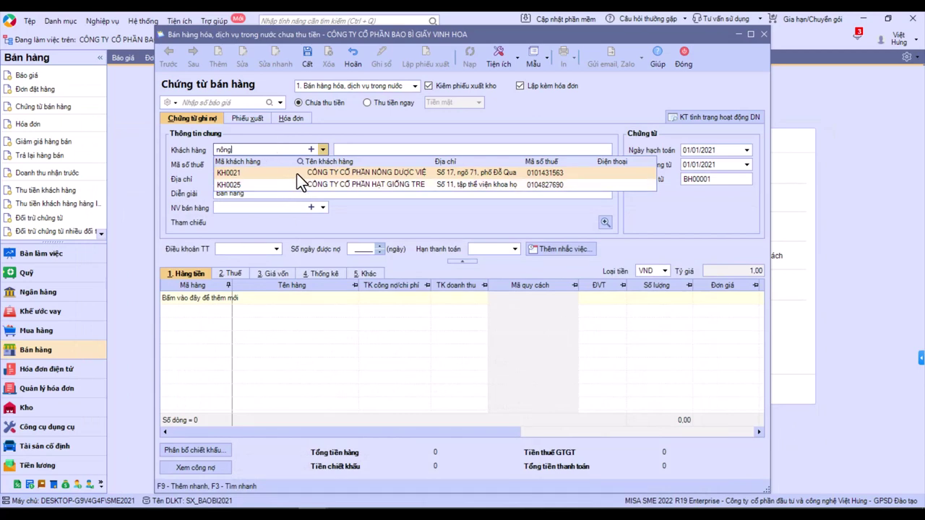
{"action": "key", "text": "Return"}
Set the voucher's posting date and document date to 02/01/2021.
{"action": "left_click", "coordinate": [701, 150]}
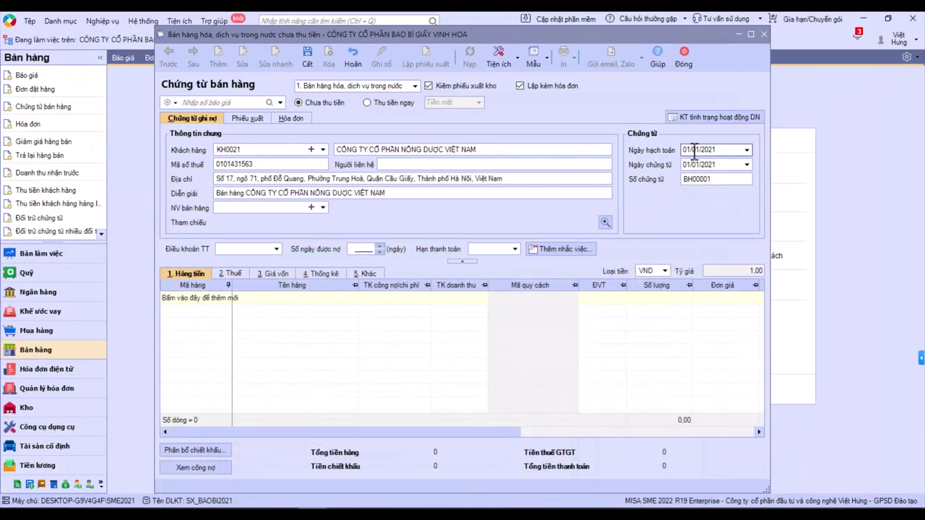
{"action": "left_click", "coordinate": [690, 150]}
{"action": "type", "text": "2"}
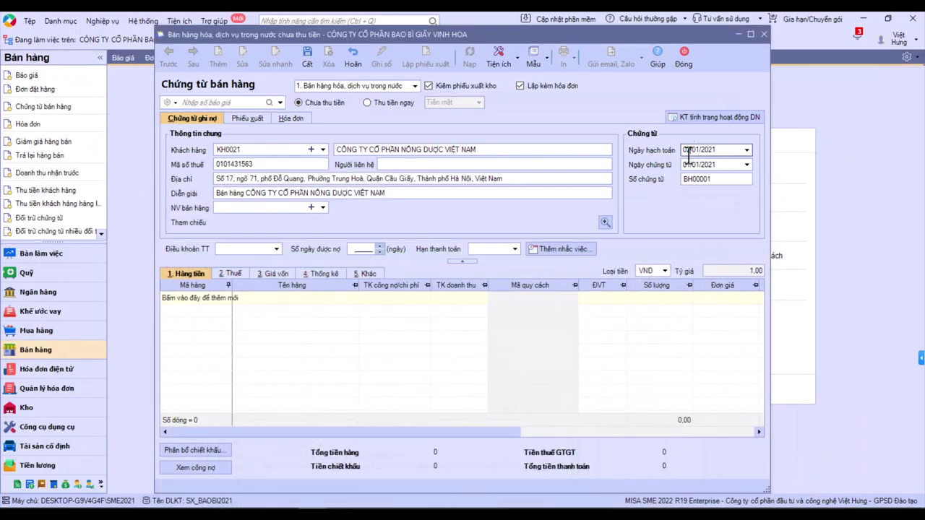
{"action": "left_click", "coordinate": [698, 168]}
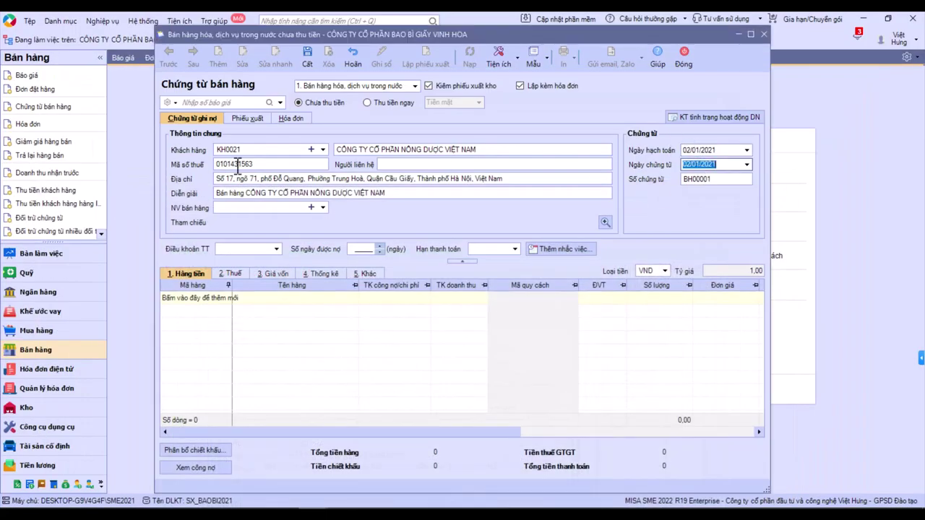
Enter 0000467 as the invoice number and check the debit voucher, delivery slip and invoice details.
{"action": "left_click", "coordinate": [259, 120]}
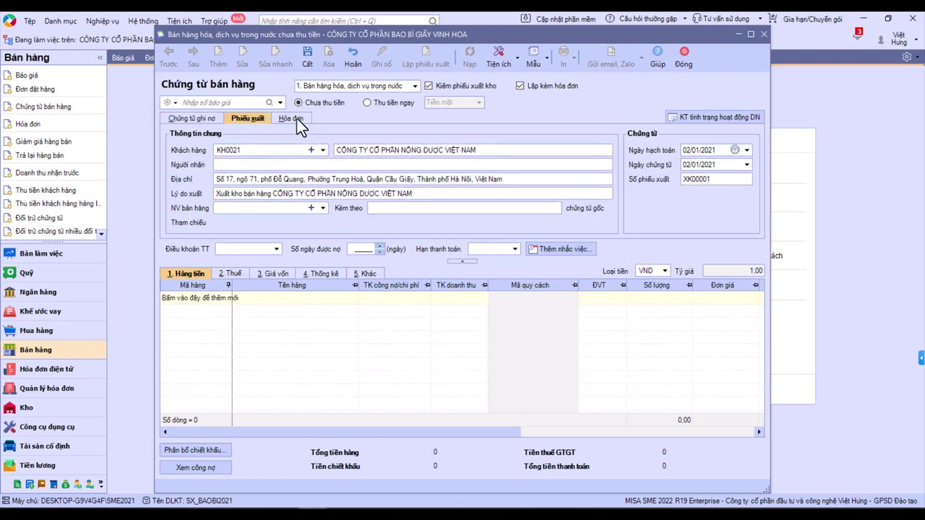
{"action": "left_click", "coordinate": [296, 117]}
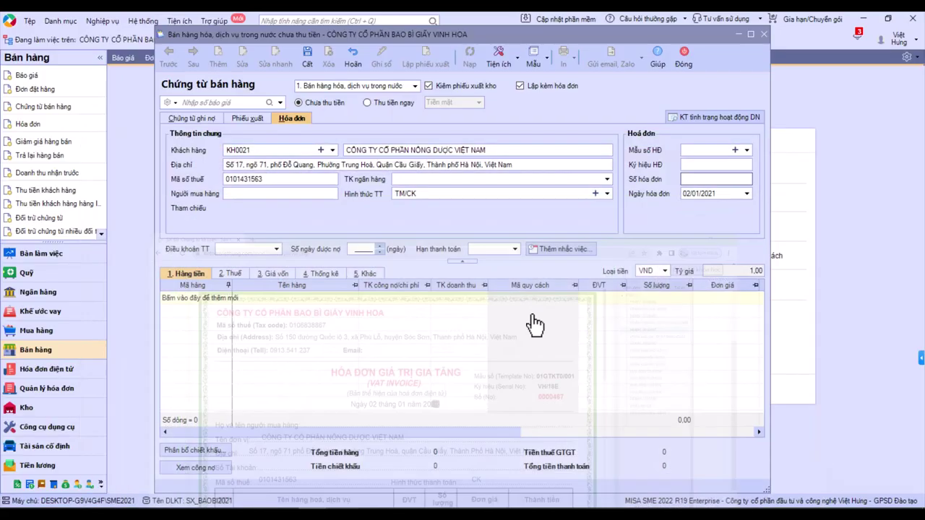
{"action": "left_click", "coordinate": [694, 178]}
{"action": "type", "text": "000"}
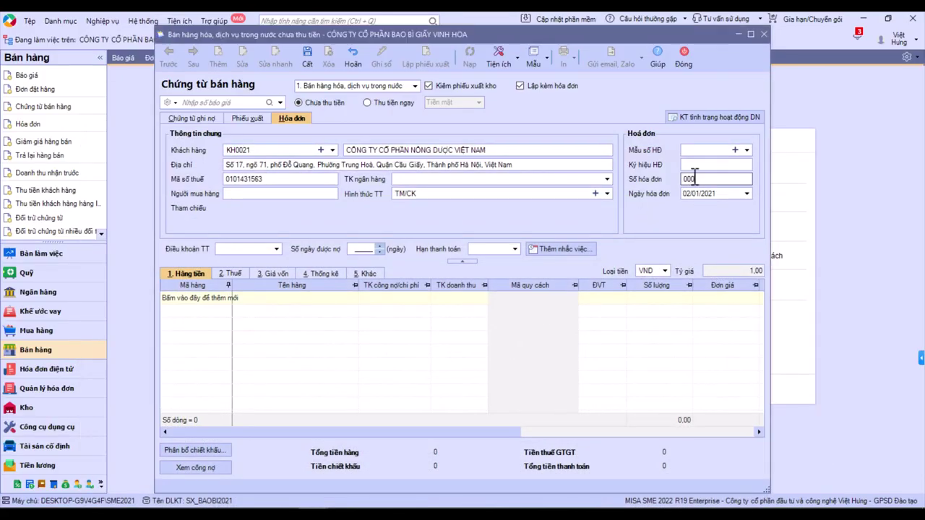
{"action": "type", "text": "0067"}
{"action": "left_click", "coordinate": [199, 120]}
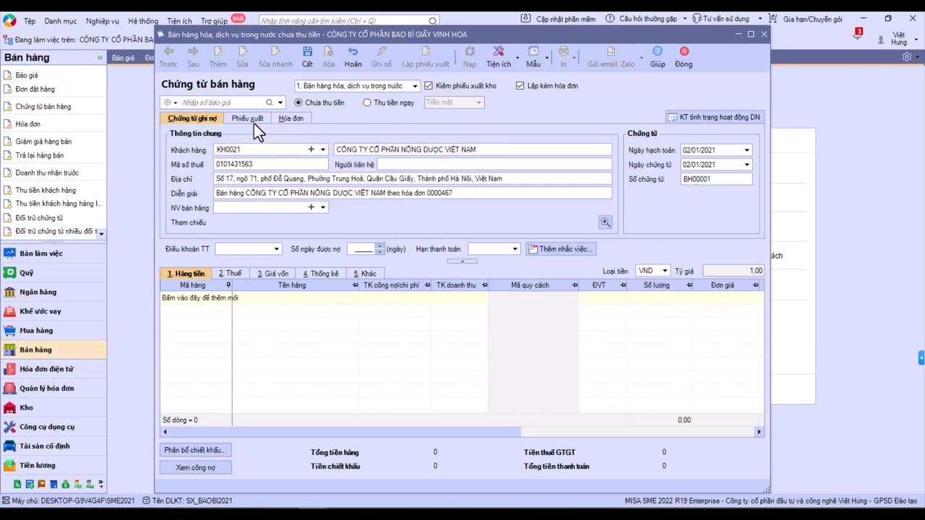
{"action": "left_click", "coordinate": [253, 120]}
{"action": "left_click", "coordinate": [295, 121]}
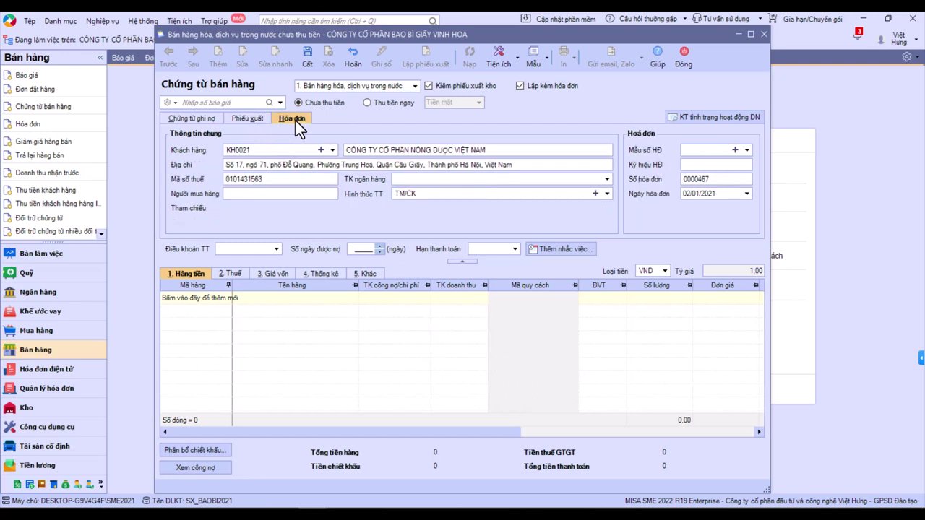
{"action": "left_click", "coordinate": [188, 120]}
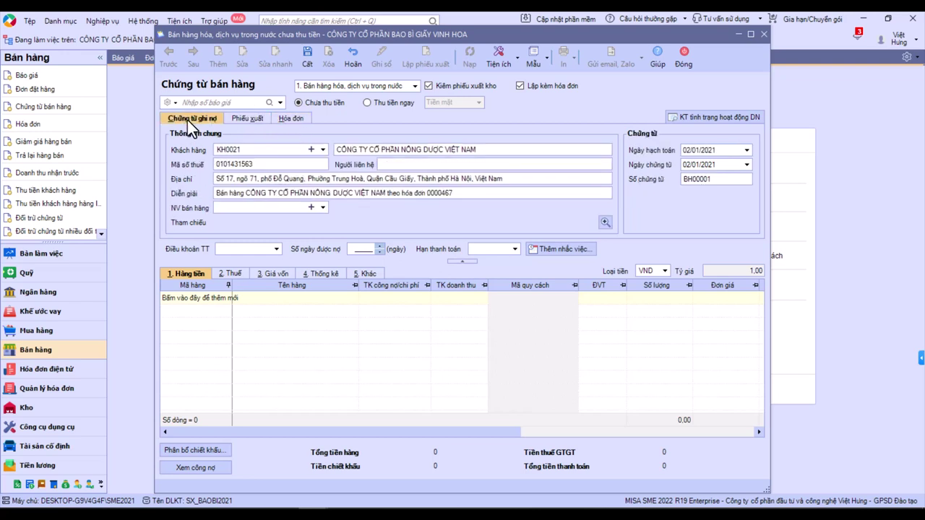
Add the item SACHRAY_800G (Vỏ thùng Sachray KT 556*414*270 mm) as the first goods line, finding it with "270 mm".
{"action": "left_click", "coordinate": [221, 300]}
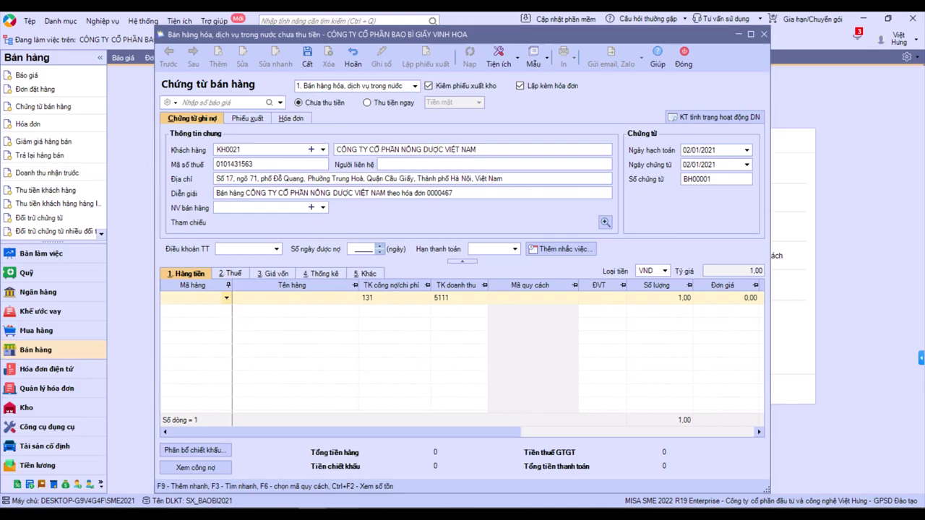
{"action": "key", "text": "alt+Tab"}
{"action": "left_click_drag", "start_coordinate": [723, 158], "coordinate": [718, 262]}
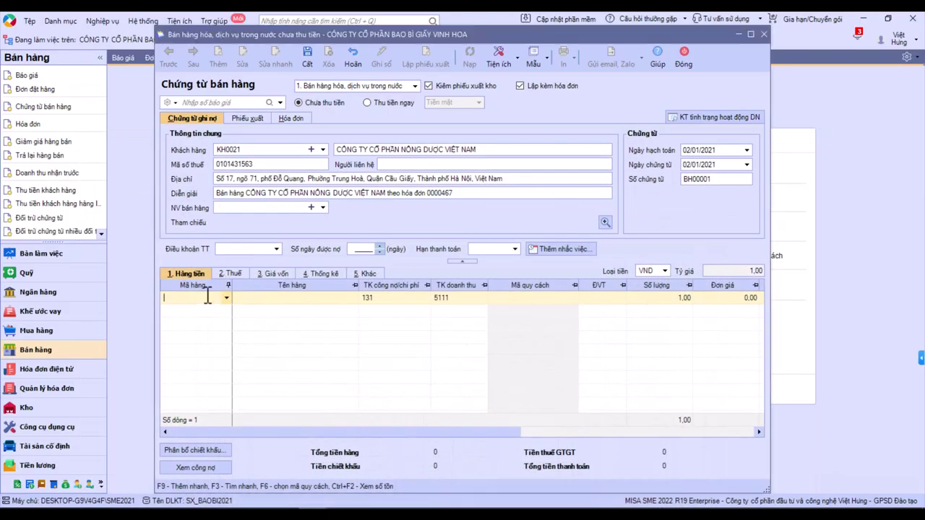
{"action": "type", "text": "270mm"}
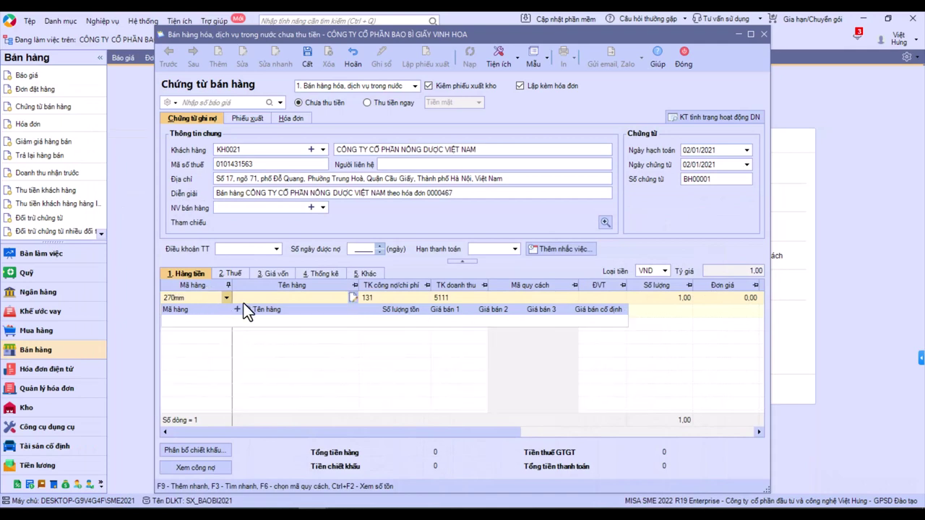
{"action": "key", "text": "BackSpace"}
{"action": "key", "text": "BackSpace"}
{"action": "type", "text": "mm"}
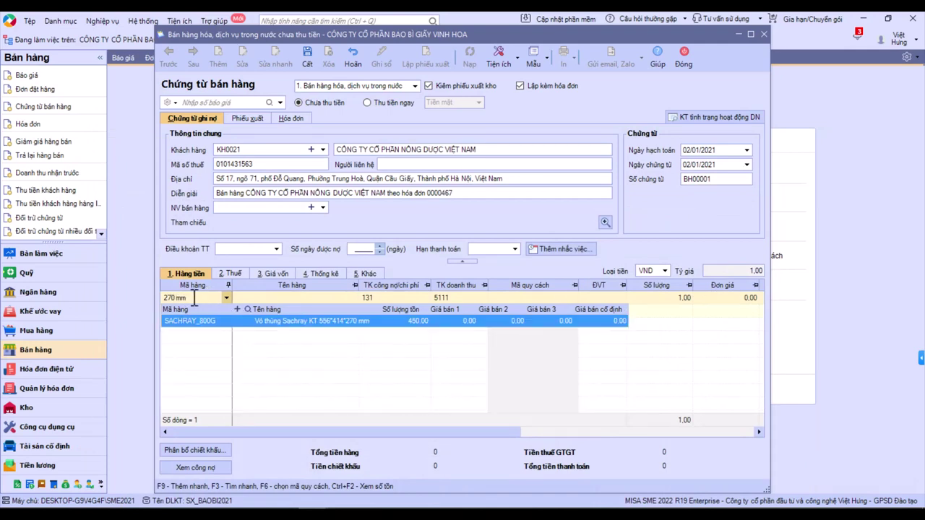
{"action": "left_click", "coordinate": [294, 321]}
{"action": "left_click", "coordinate": [297, 294]}
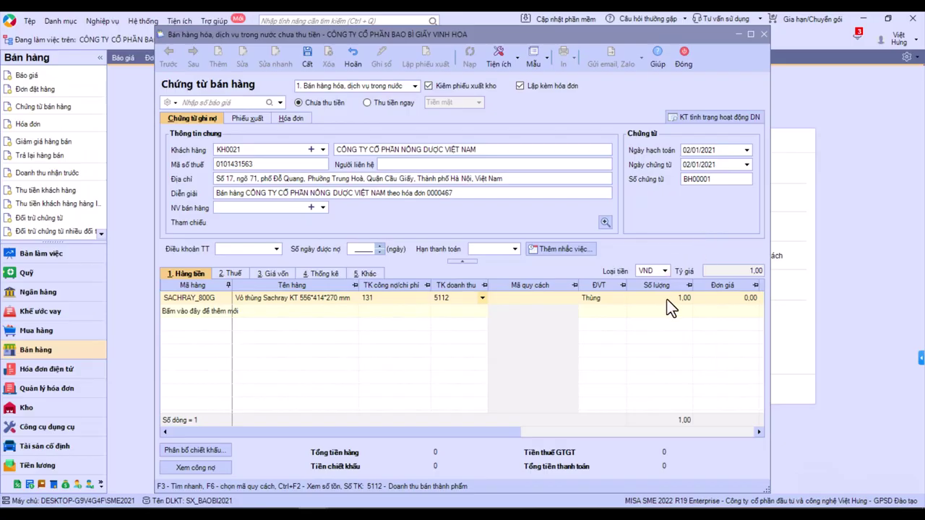
Set the SACHRAY_800G line's quantity to 220 and its unit price to 57.500.
{"action": "left_click", "coordinate": [667, 299]}
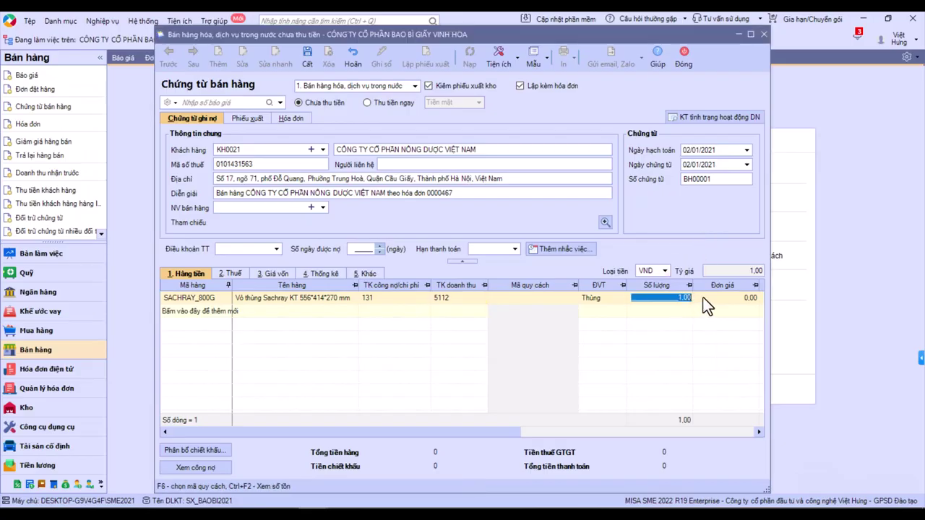
{"action": "type", "text": "220"}
{"action": "key", "text": "Tab"}
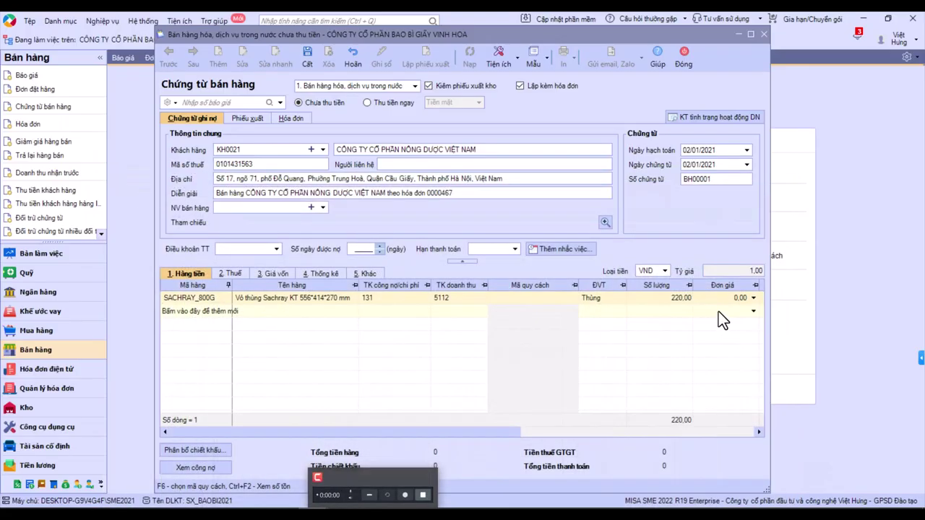
{"action": "type", "text": "57.500"}
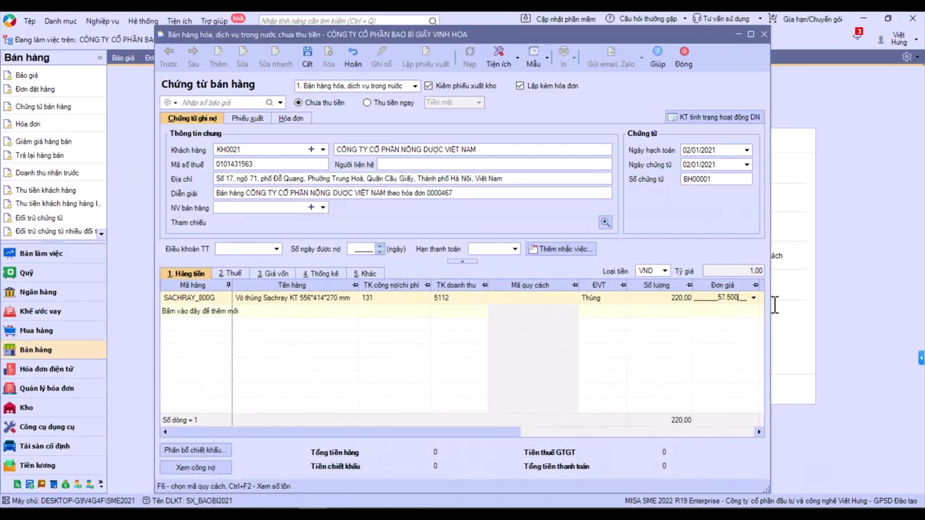
{"action": "key", "text": "Tab"}
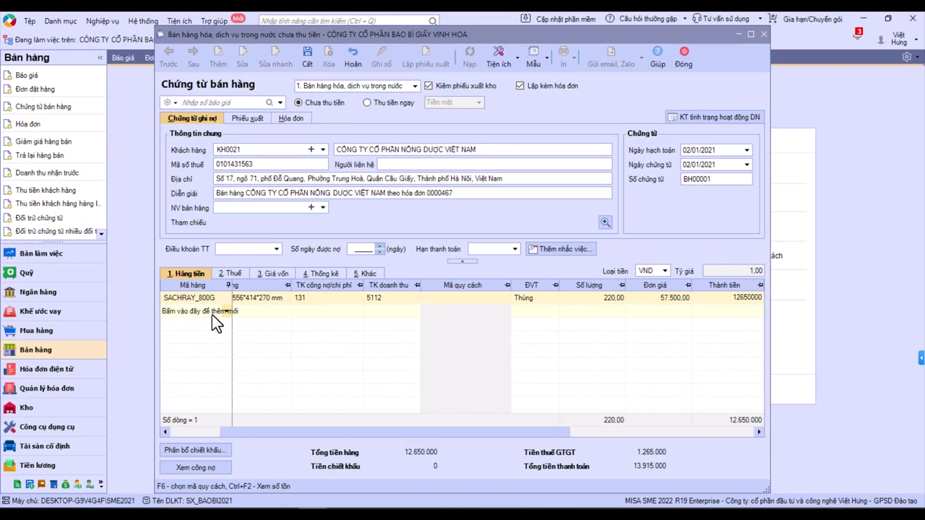
Add the item SACHRAY_50G (Vỏ hộp Sachray KT 270*96*127 mm) as the second goods line, finding it with "127 mm".
{"action": "left_click", "coordinate": [212, 311]}
{"action": "type", "text": "127 mm"}
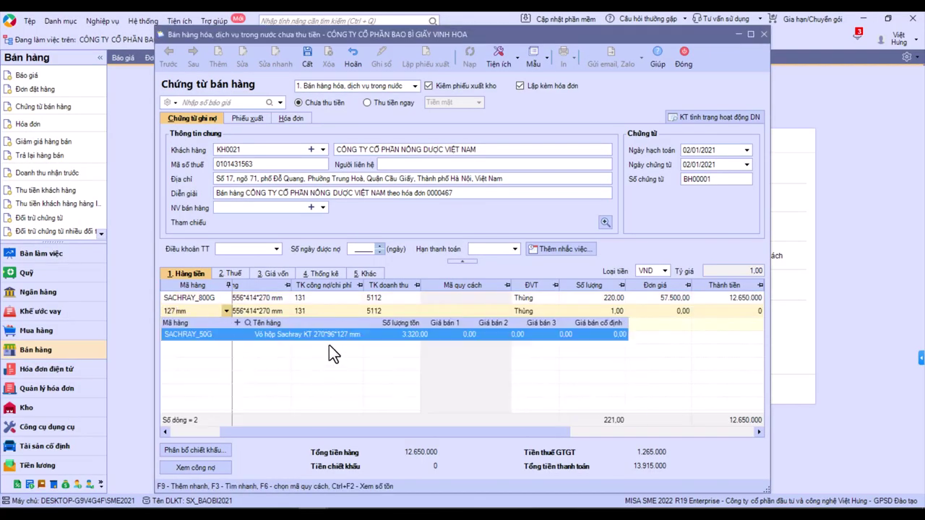
{"action": "key", "text": "Return"}
{"action": "key", "text": "Return"}
Set the SACHRAY_50G line's quantity to 3.320 and its unit price to 8.850, taking the values from the source invoice.
{"action": "key", "text": "alt+Tab"}
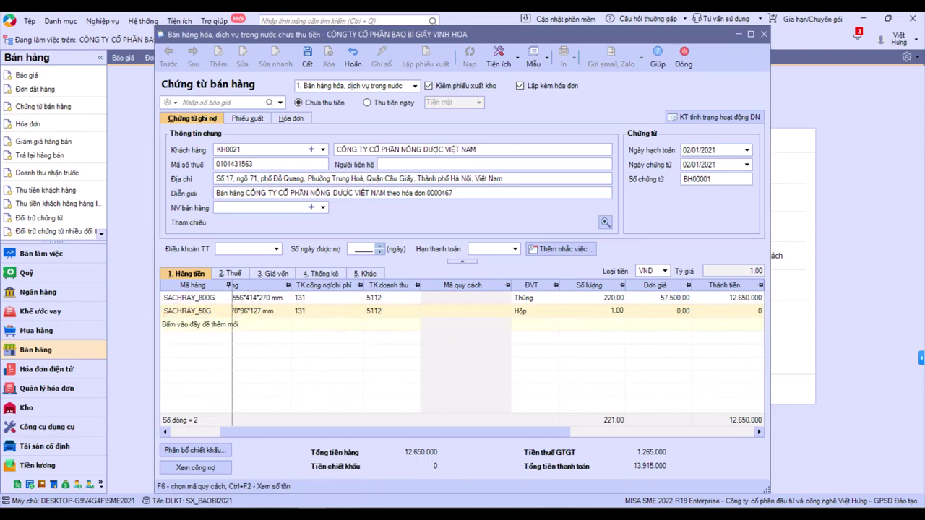
{"action": "key", "text": "alt+Tab"}
{"action": "left_click", "coordinate": [613, 311]}
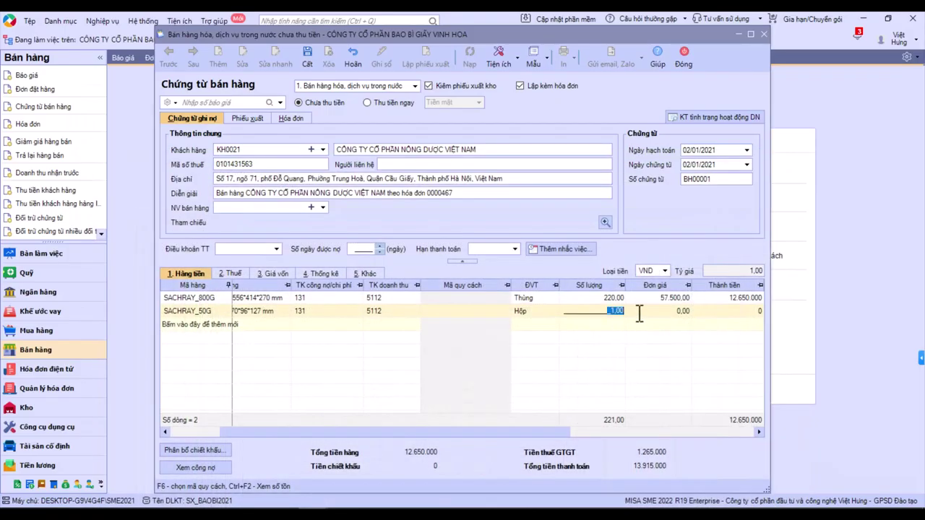
{"action": "type", "text": "3320"}
{"action": "key", "text": "Return"}
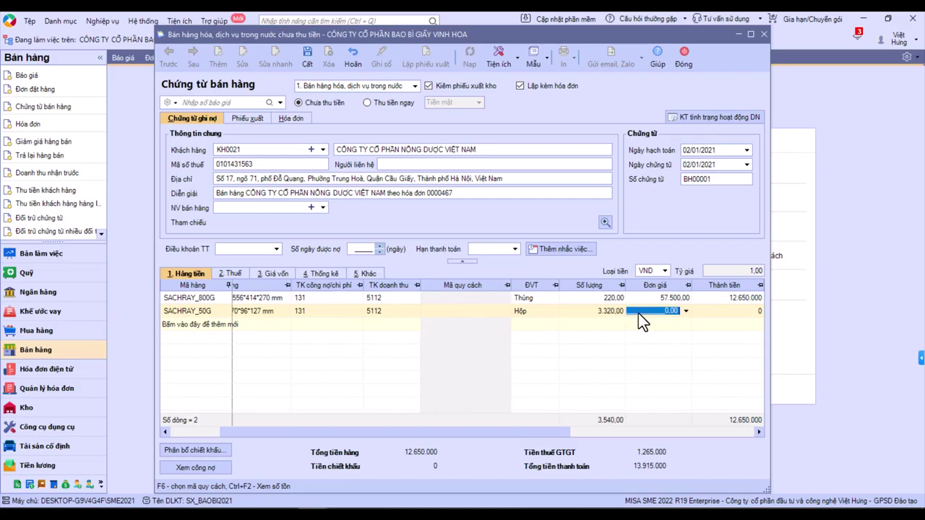
{"action": "key", "text": "alt+Tab"}
{"action": "key", "text": "alt+Tab"}
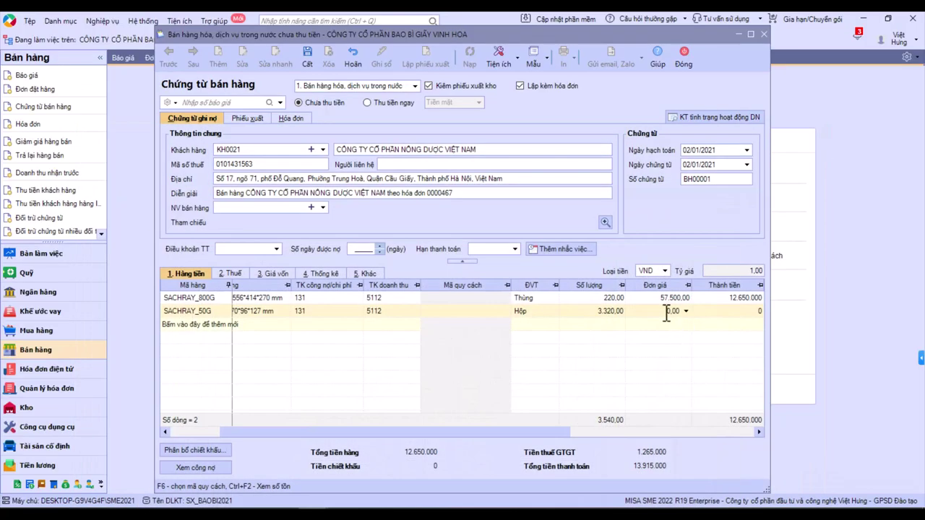
{"action": "left_click", "coordinate": [668, 312]}
{"action": "type", "text": "8.850"}
{"action": "key", "text": "Return"}
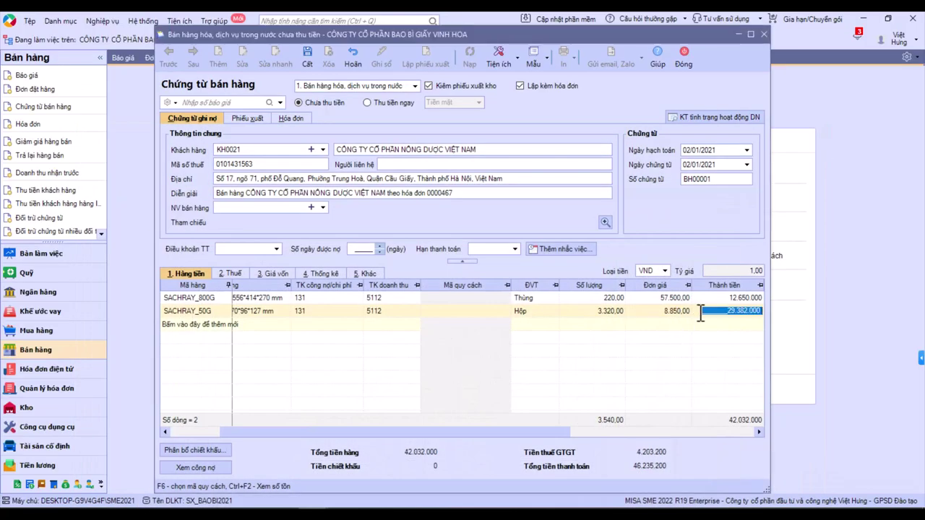
Examine the tax details of both goods lines, including the VAT rate, VAT amount and VAT account.
{"action": "left_click", "coordinate": [228, 273]}
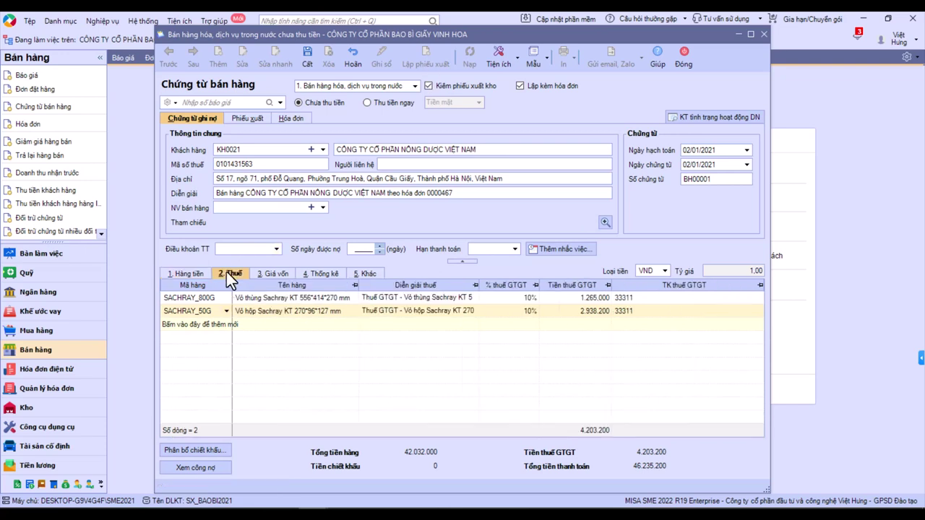
{"action": "left_click", "coordinate": [524, 311]}
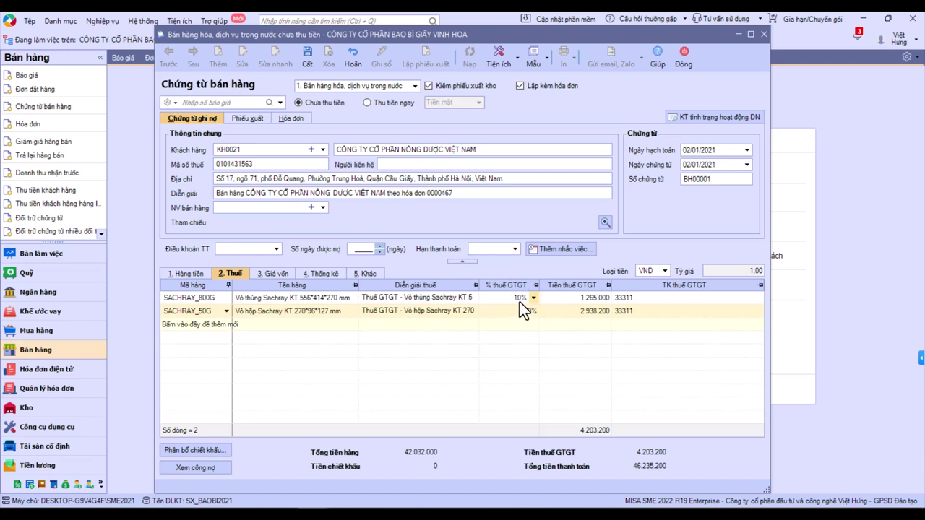
{"action": "left_click", "coordinate": [238, 294]}
{"action": "left_click", "coordinate": [201, 309]}
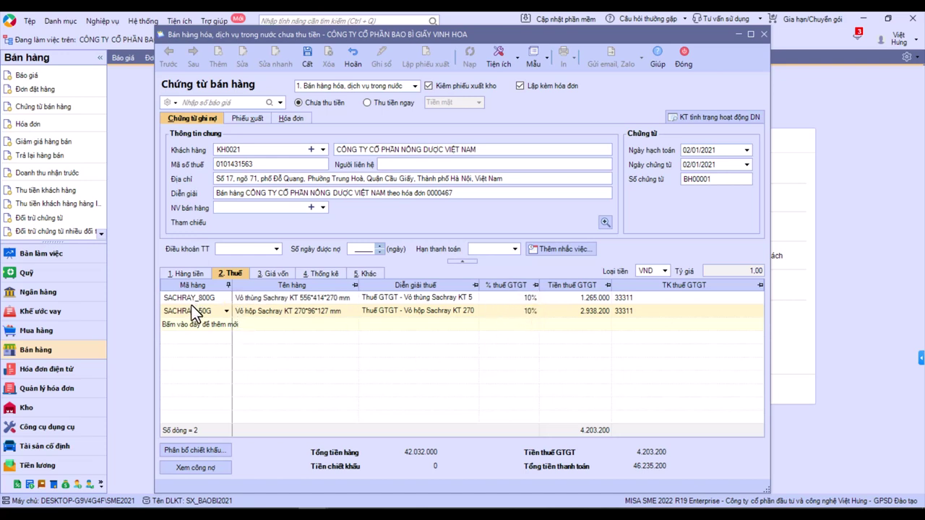
{"action": "left_click", "coordinate": [255, 310]}
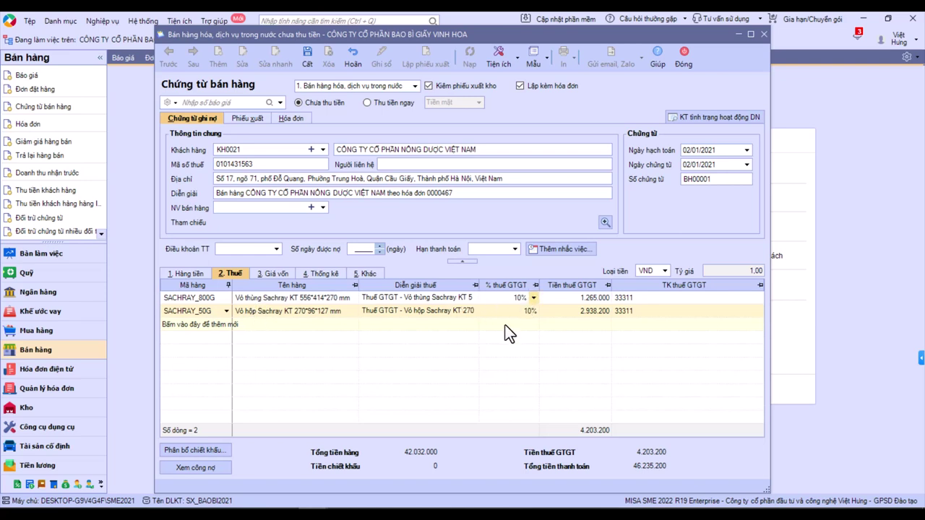
{"action": "left_click", "coordinate": [647, 298]}
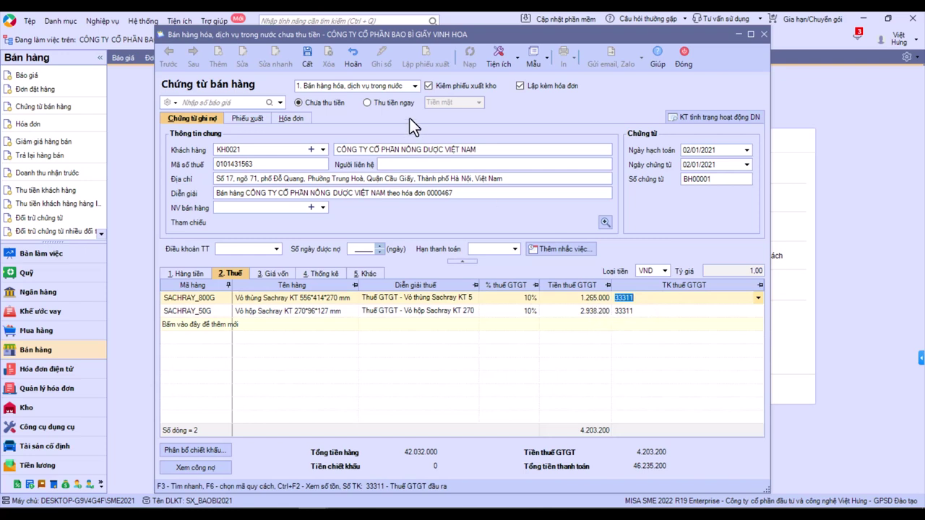
Check the SACHRAY_800G line's accounts, choosing 131 for the receivable, 5112 for revenue and 33311 for VAT.
{"action": "left_click", "coordinate": [186, 273]}
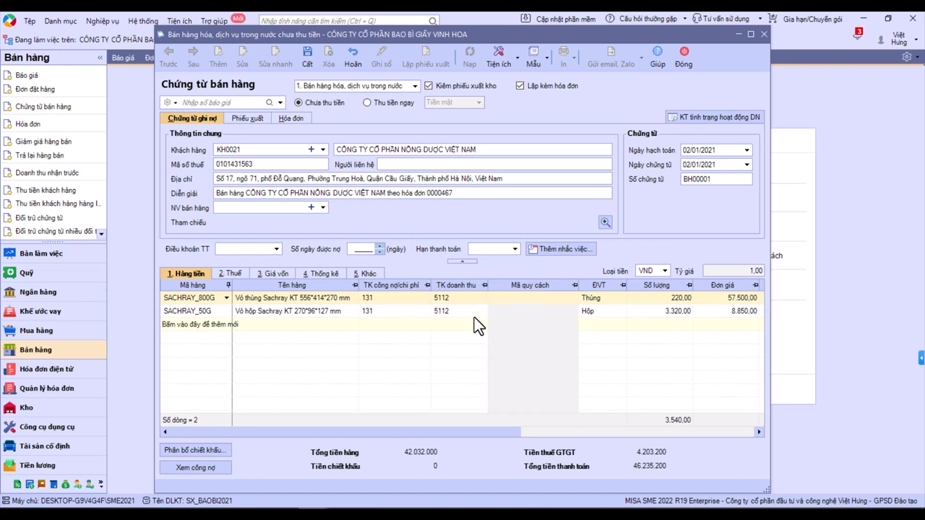
{"action": "left_click", "coordinate": [426, 298]}
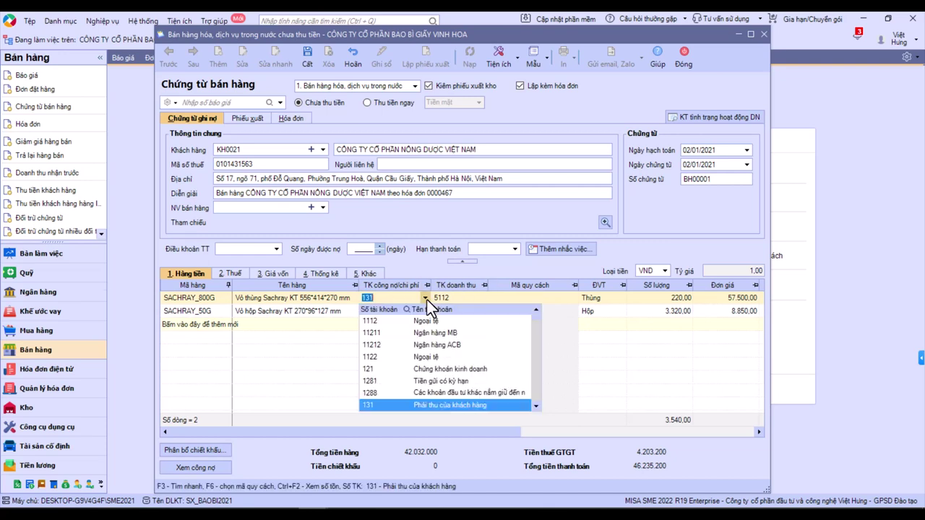
{"action": "left_click", "coordinate": [420, 405]}
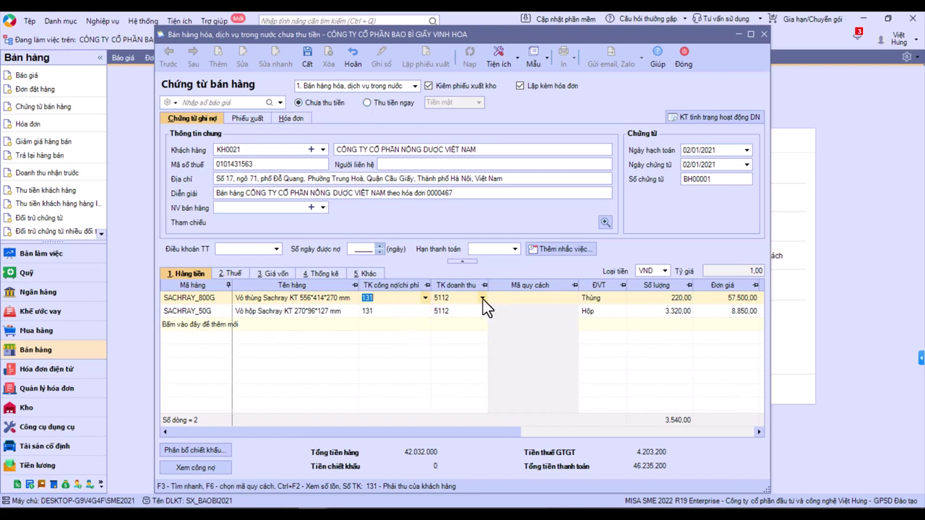
{"action": "left_click", "coordinate": [483, 299]}
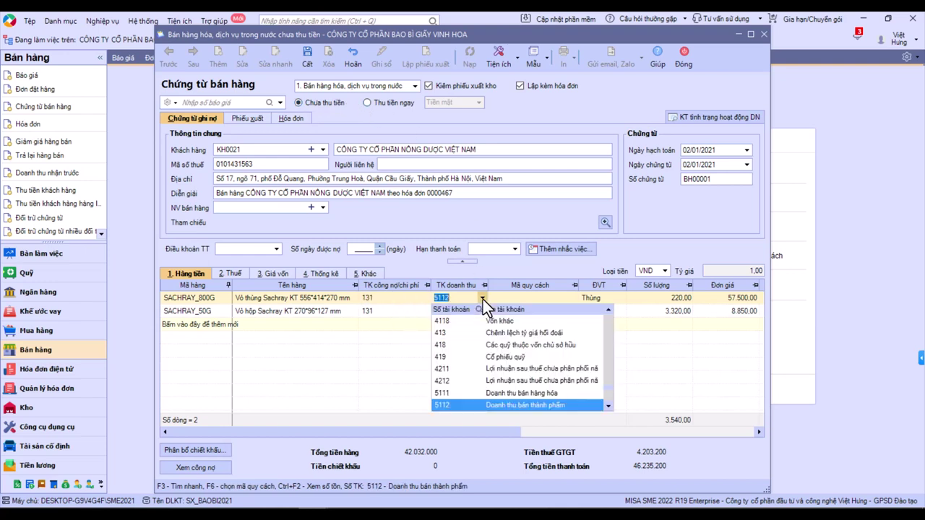
{"action": "left_click", "coordinate": [503, 406]}
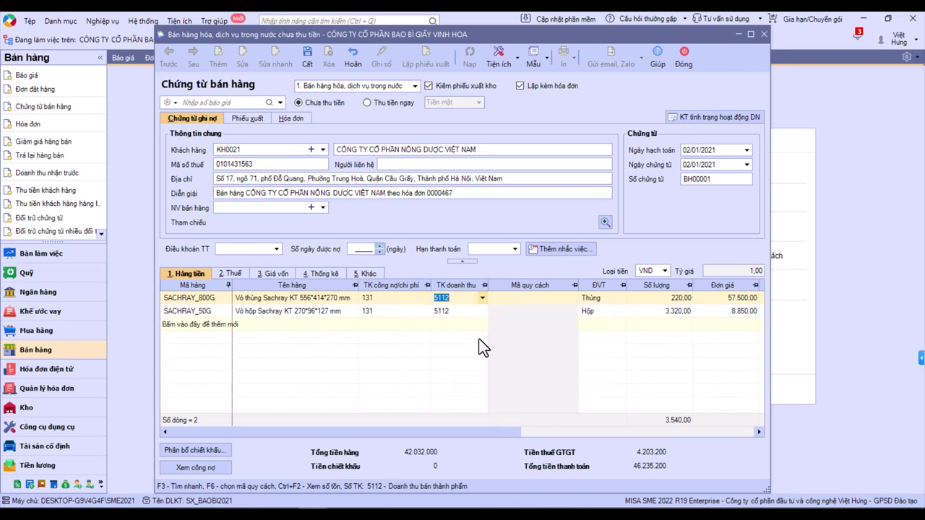
{"action": "left_click", "coordinate": [240, 273]}
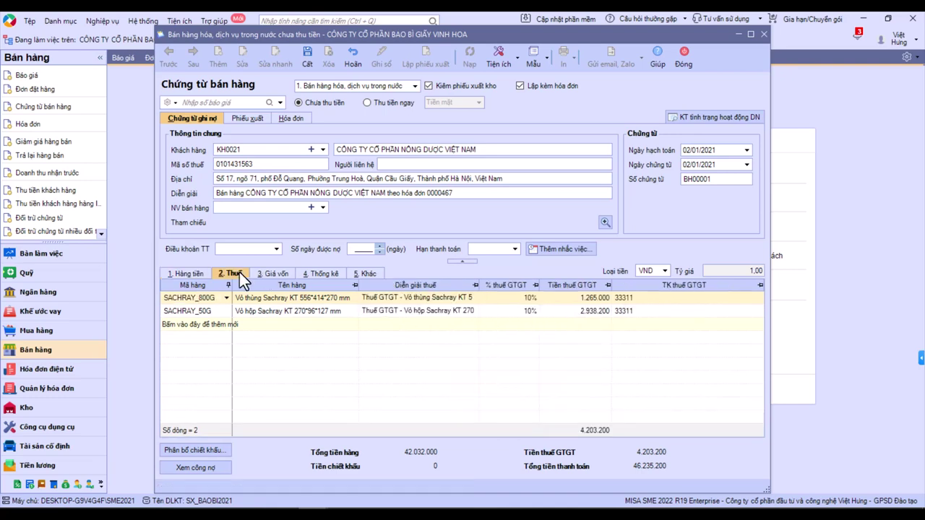
{"action": "left_click", "coordinate": [757, 297]}
{"action": "left_click", "coordinate": [706, 406]}
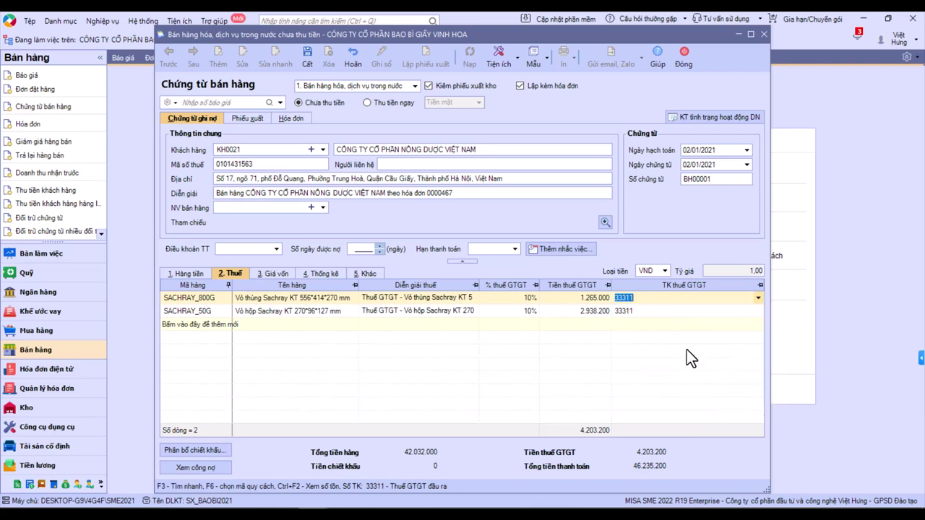
Check the cost details of both goods lines, choosing 6322 as the SACHRAY_800G line's cost account.
{"action": "left_click", "coordinate": [275, 275]}
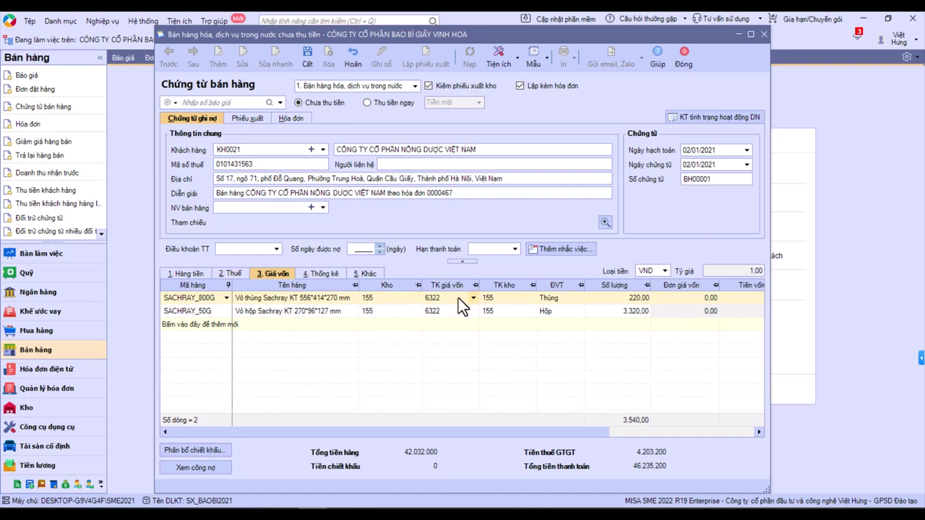
{"action": "left_click", "coordinate": [472, 298]}
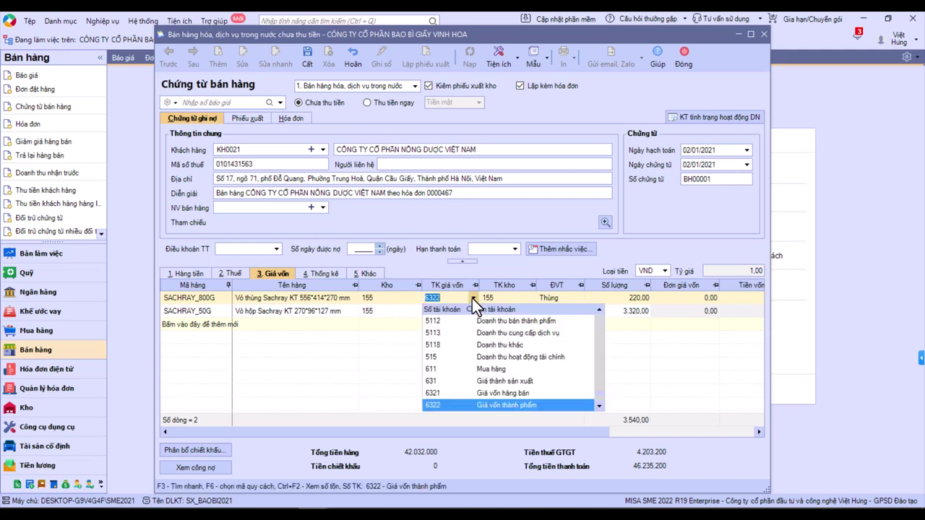
{"action": "left_click", "coordinate": [489, 405]}
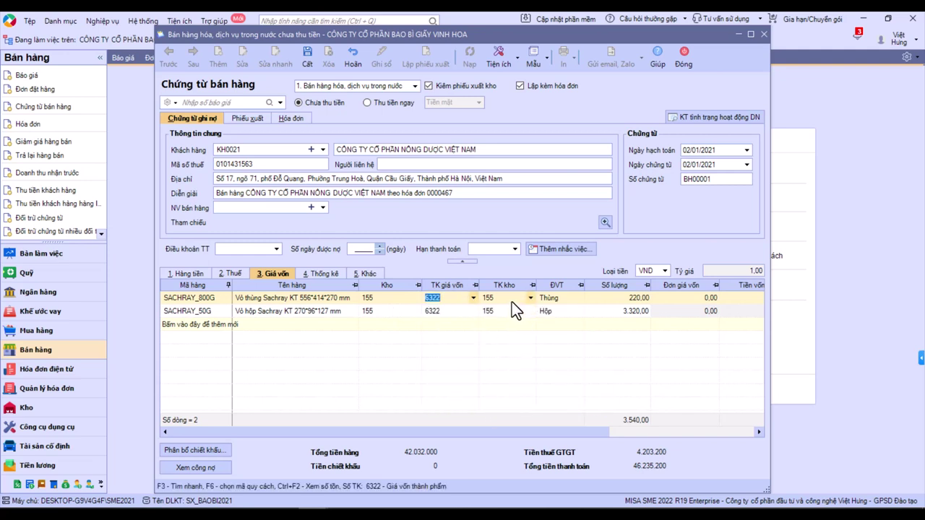
{"action": "left_click_drag", "start_coordinate": [482, 431], "coordinate": [588, 427]}
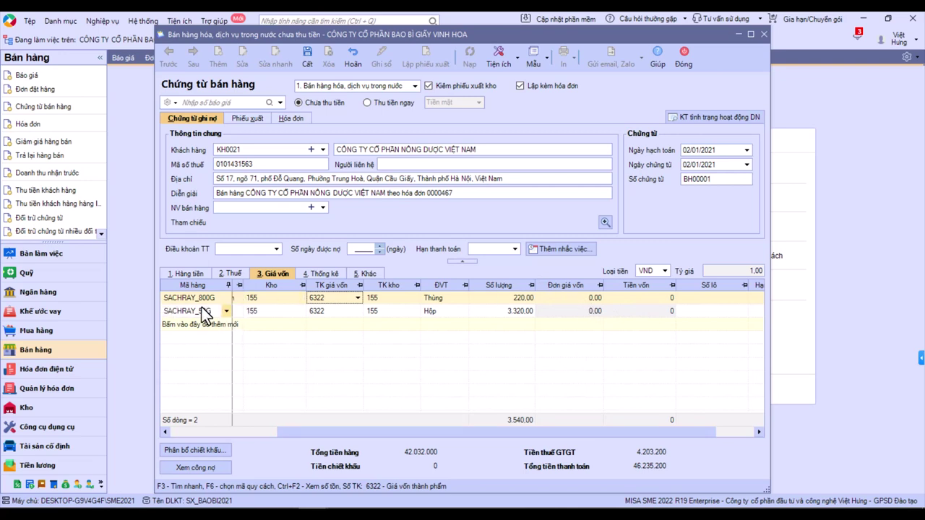
{"action": "left_click", "coordinate": [647, 312]}
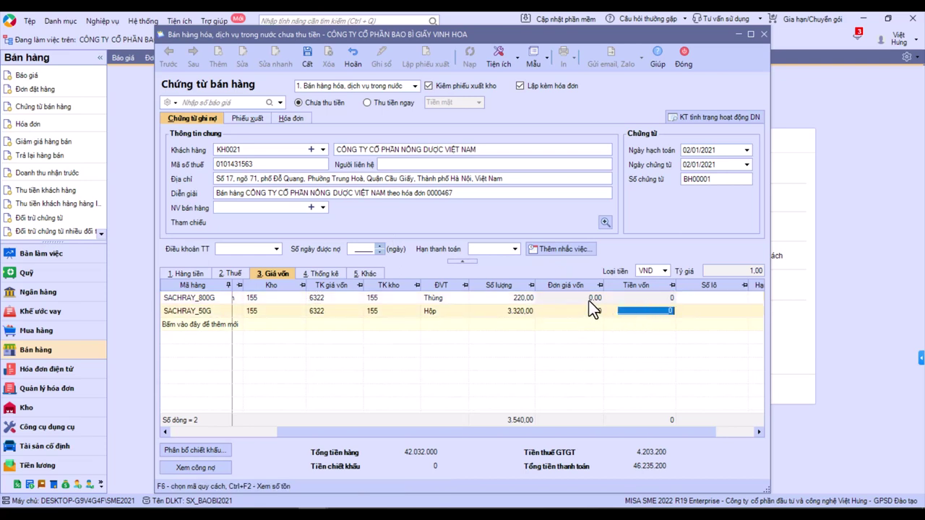
{"action": "key", "text": "Up"}
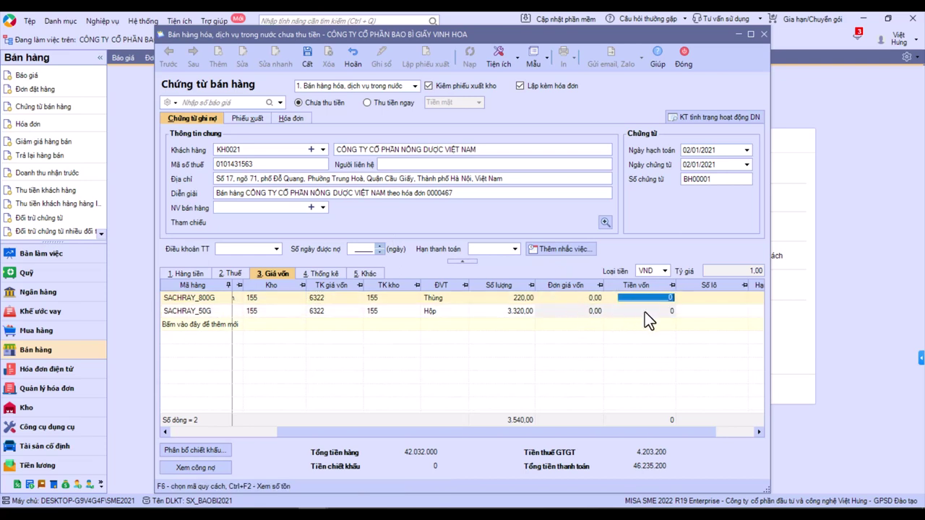
Review the voucher's statistics and other details, and compare the revenue accounts with the cost accounts of the goods lines.
{"action": "left_click", "coordinate": [187, 275]}
{"action": "left_click", "coordinate": [320, 274]}
{"action": "left_click", "coordinate": [361, 273]}
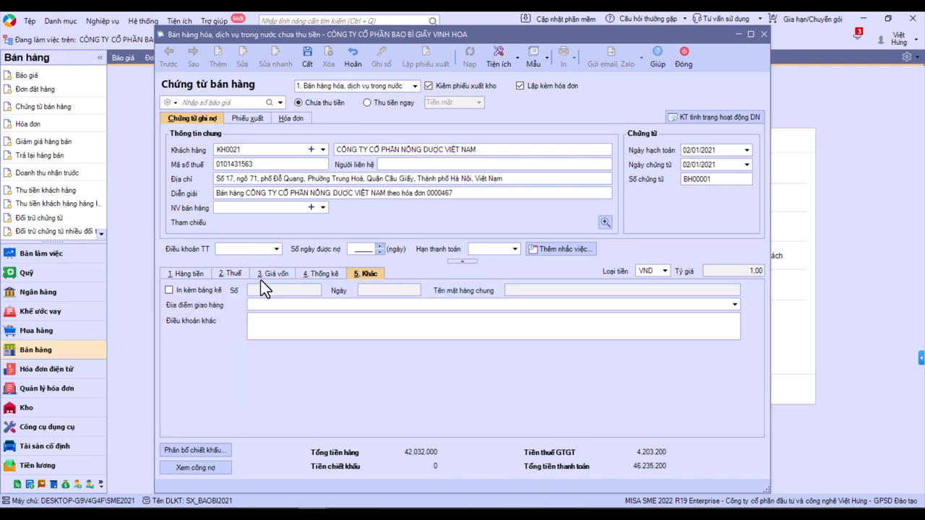
{"action": "left_click", "coordinate": [186, 275]}
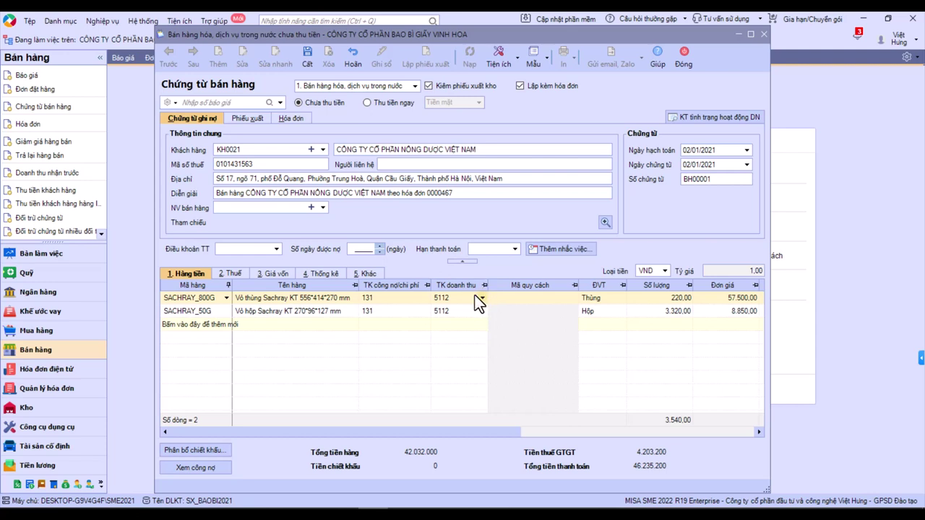
{"action": "left_click", "coordinate": [283, 275]}
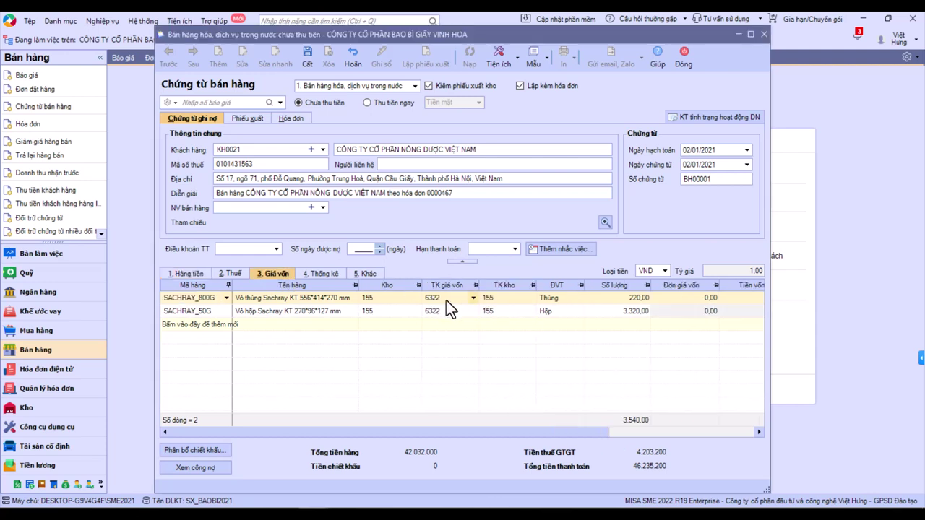
{"action": "left_click", "coordinate": [200, 276]}
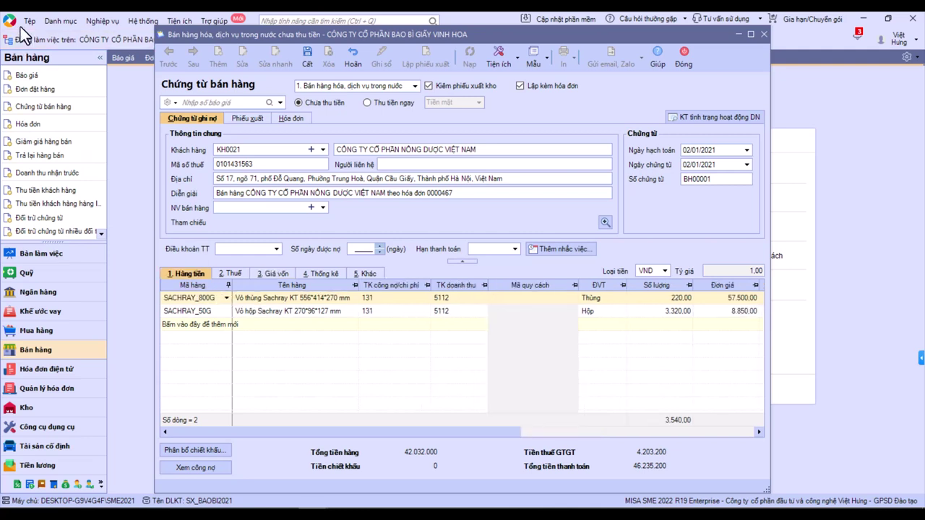
{"action": "left_click", "coordinate": [60, 21]}
{"action": "mouse_move", "coordinate": [109, 156]}
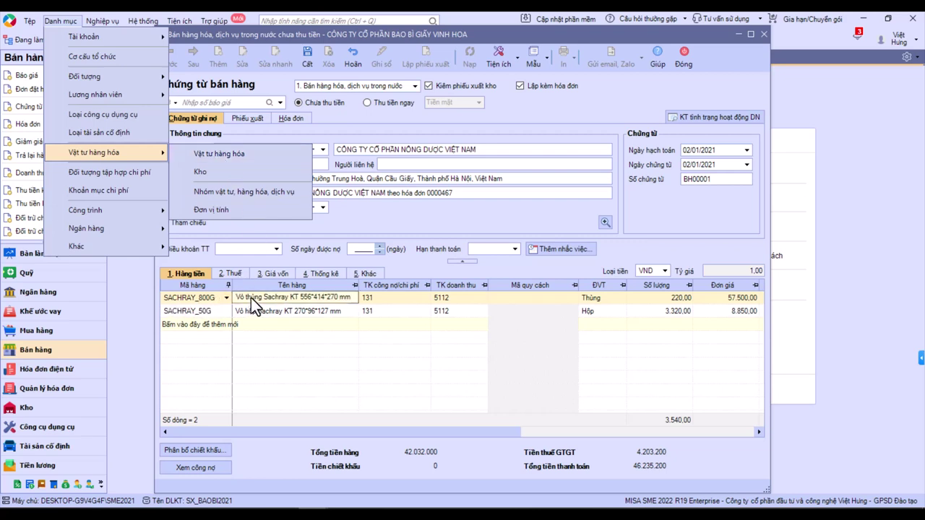
{"action": "left_click", "coordinate": [464, 305]}
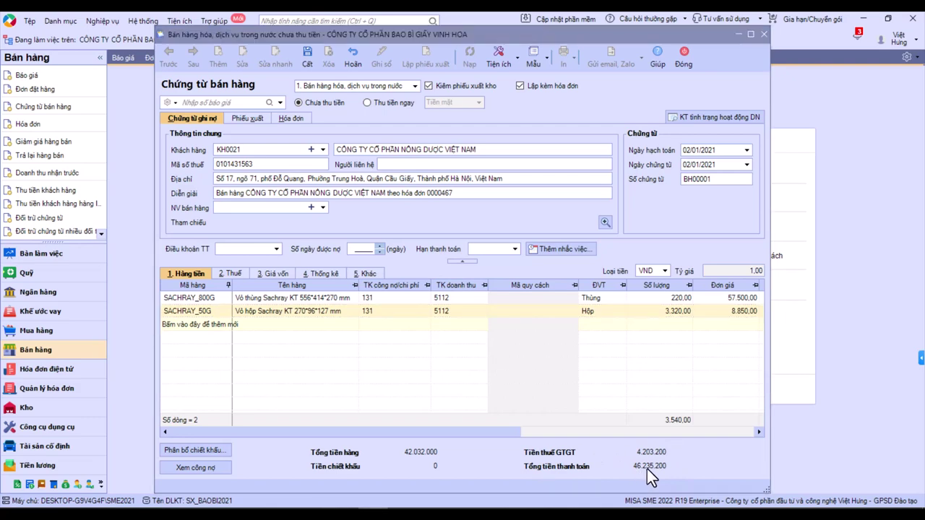
Check the voucher's totals against source invoice 0000467 in the browser, and save and close the sales voucher.
{"action": "key", "text": "alt+Tab"}
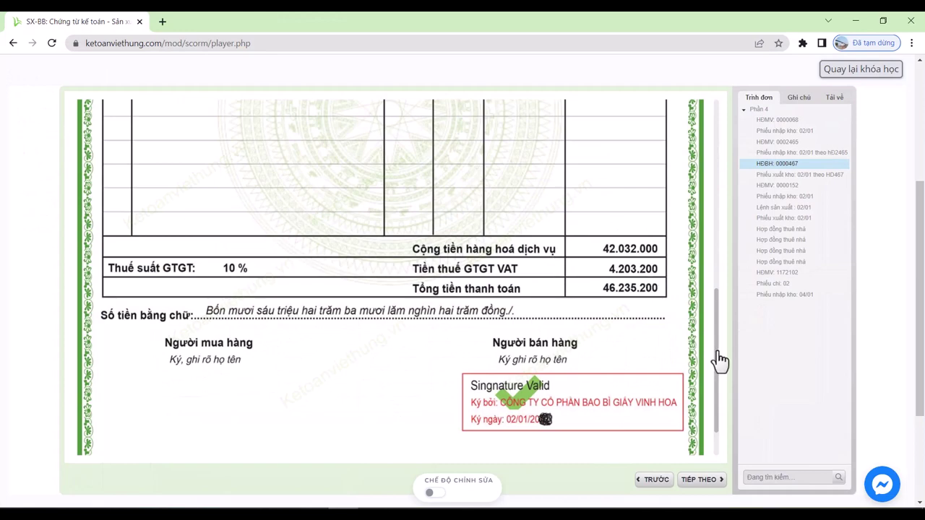
{"action": "left_click_drag", "start_coordinate": [717, 361], "coordinate": [698, 112]}
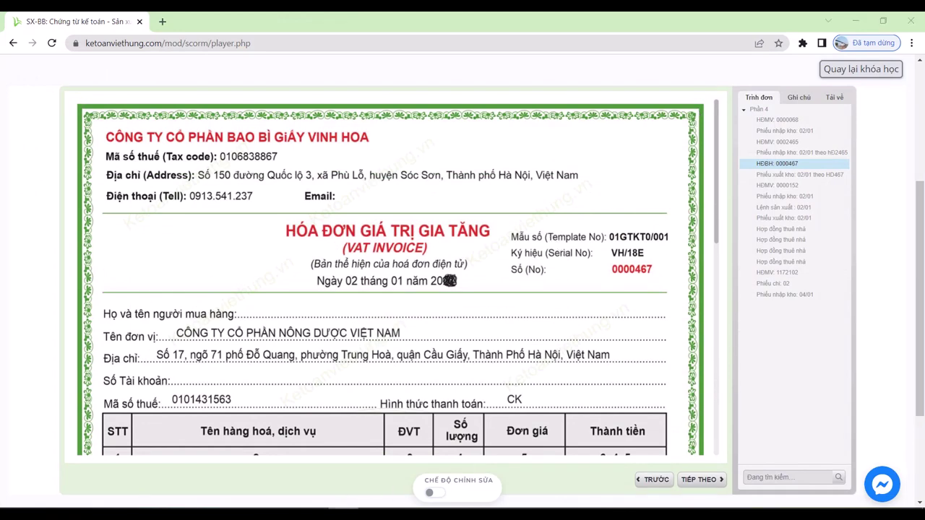
{"action": "key", "text": "alt+Tab"}
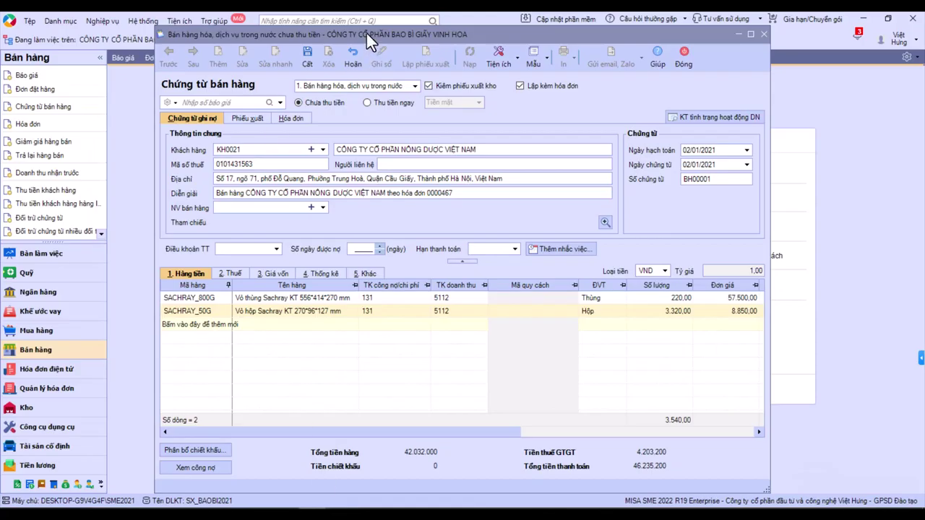
{"action": "left_click", "coordinate": [307, 58]}
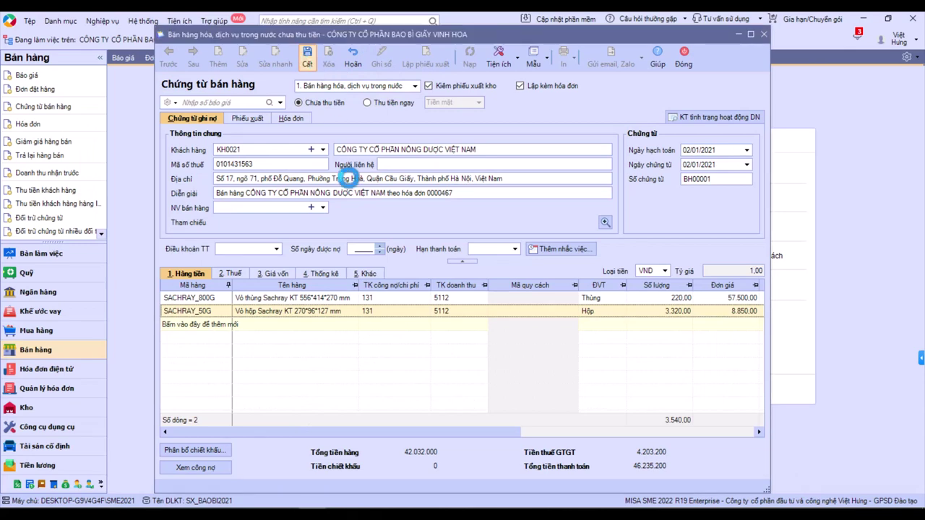
{"action": "left_click", "coordinate": [685, 64]}
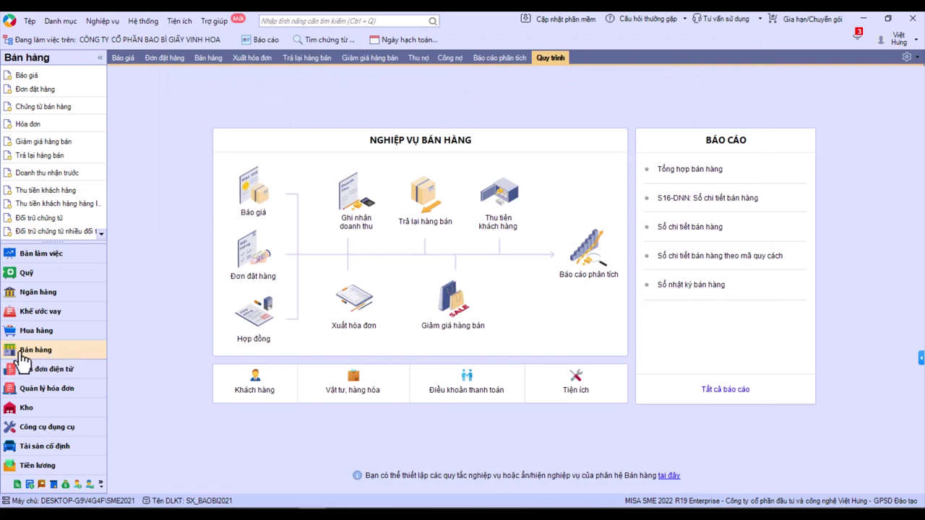
List the sales vouchers for the period Năm nay, 01/01/2021 to 31/12/2021, and look over the goods lines of voucher BH00001.
{"action": "left_click", "coordinate": [201, 59]}
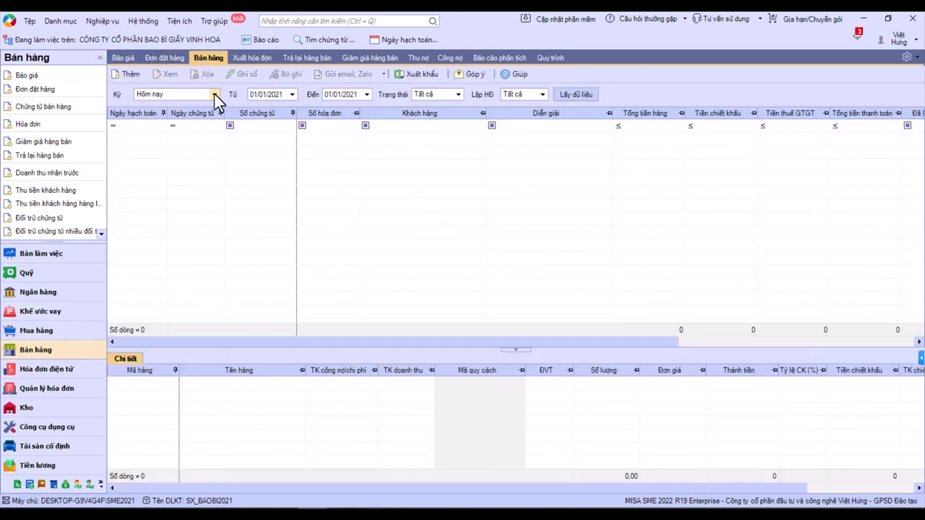
{"action": "left_click", "coordinate": [214, 93]}
{"action": "left_click", "coordinate": [164, 165]}
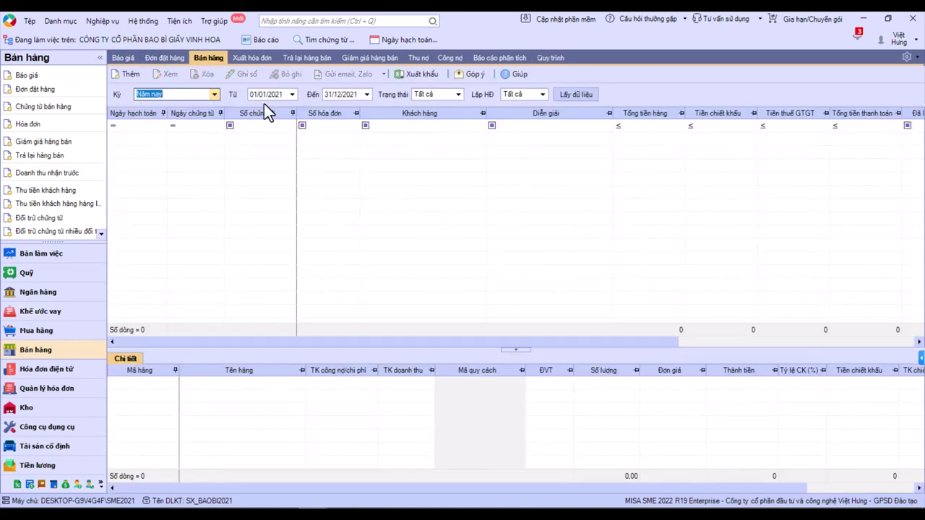
{"action": "left_click", "coordinate": [561, 100]}
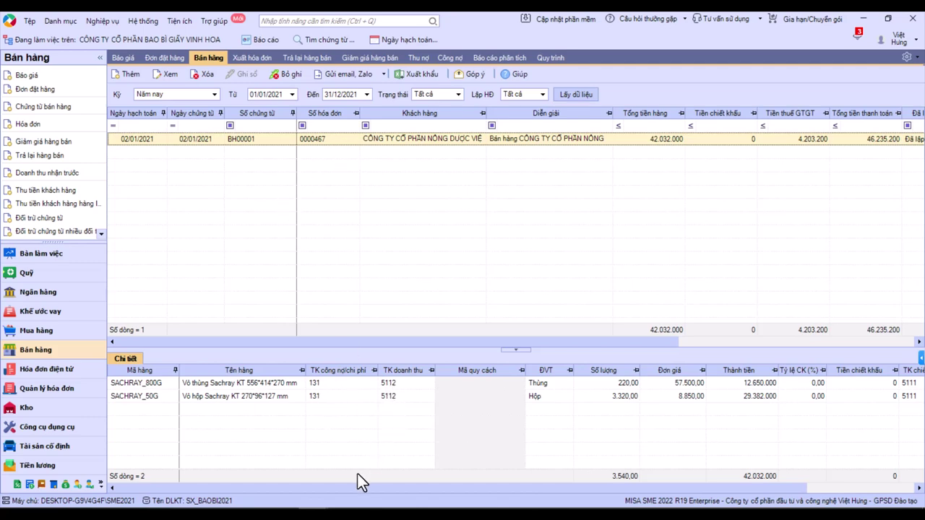
{"action": "left_click_drag", "start_coordinate": [378, 488], "coordinate": [293, 472]}
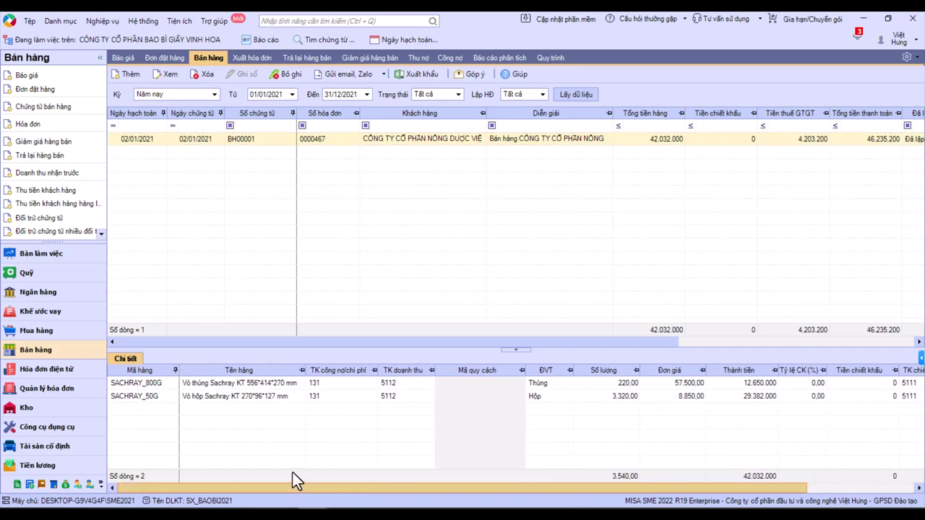
Open sales voucher BH00001, review its warehouse delivery slip, and switch to the browser to look at source invoice 0000467.
{"action": "double_click", "coordinate": [341, 140]}
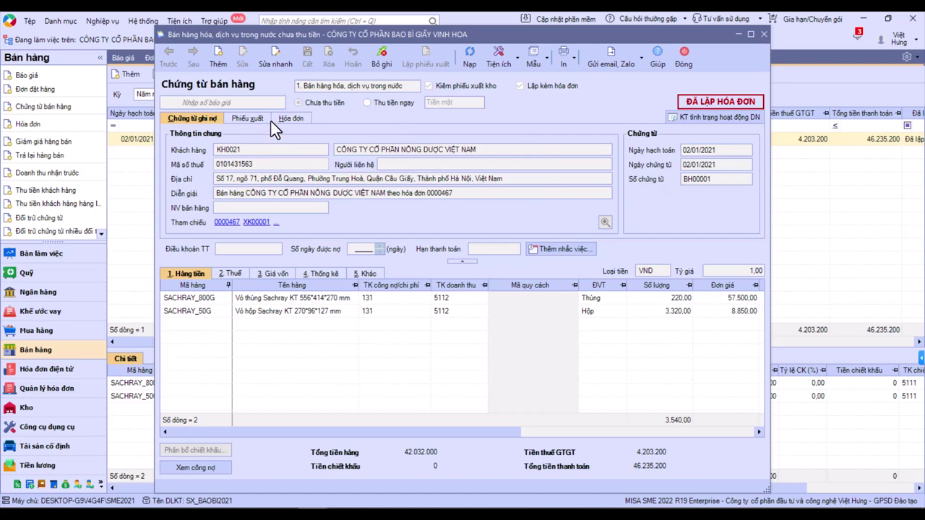
{"action": "left_click", "coordinate": [249, 118]}
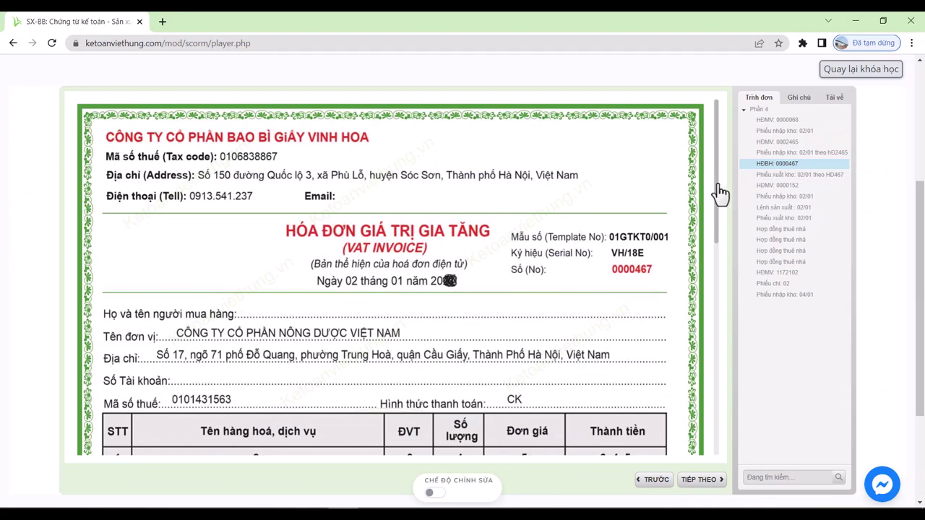
{"action": "mouse_move", "coordinate": [721, 194]}
{"action": "left_mouse_down"}
{"action": "mouse_move", "coordinate": [699, 418]}
{"action": "mouse_move", "coordinate": [699, 170]}
{"action": "left_mouse_up"}
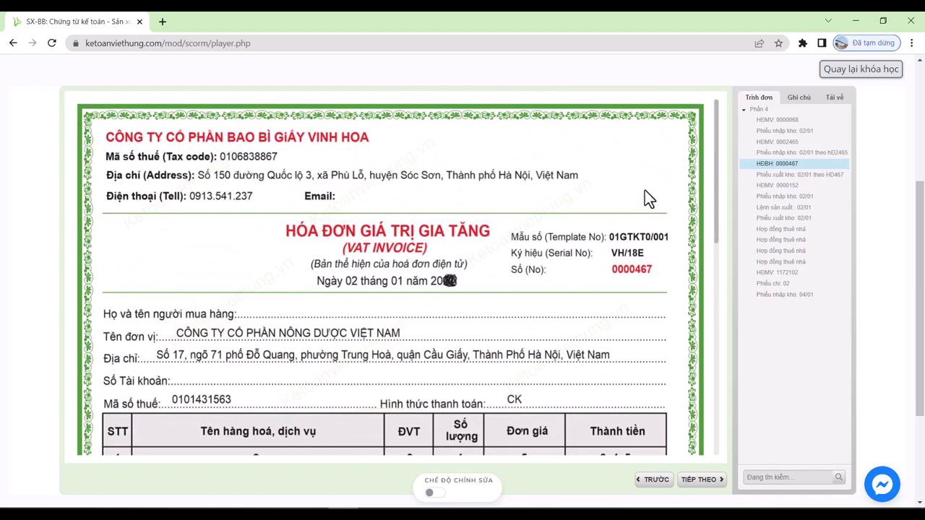